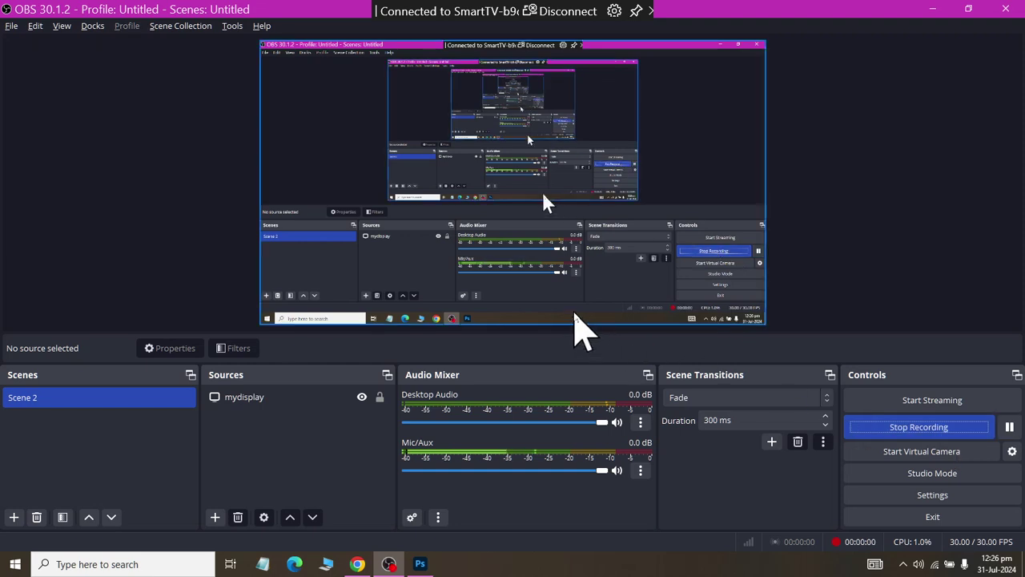
Bring Photoshop to the front, showing the blank Artboard 1 in the untitled document.
key(alt+Tab)
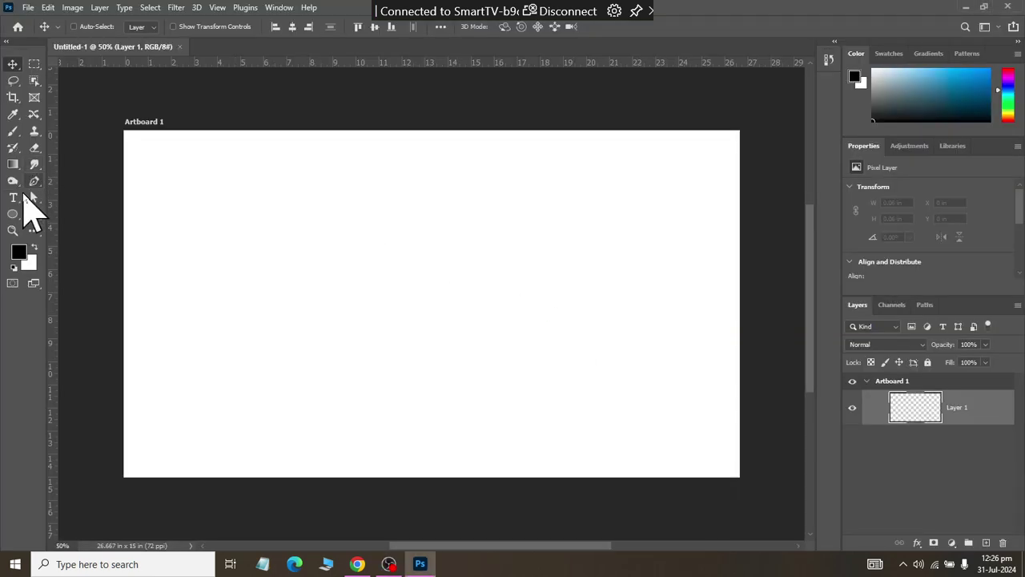
Add a SHAPES type layer on the artboard with the Type tool.
click(13, 197)
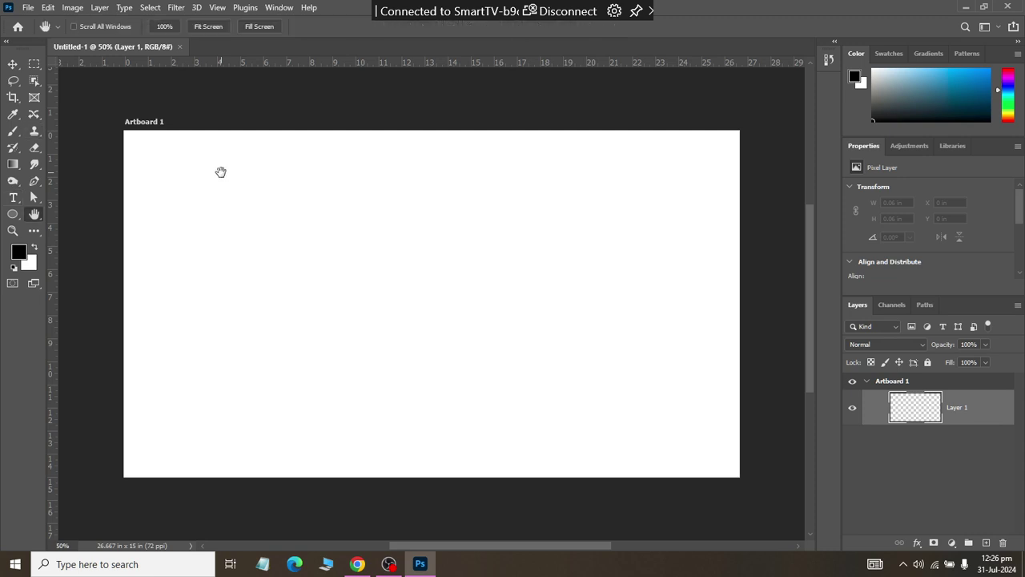
key(e)
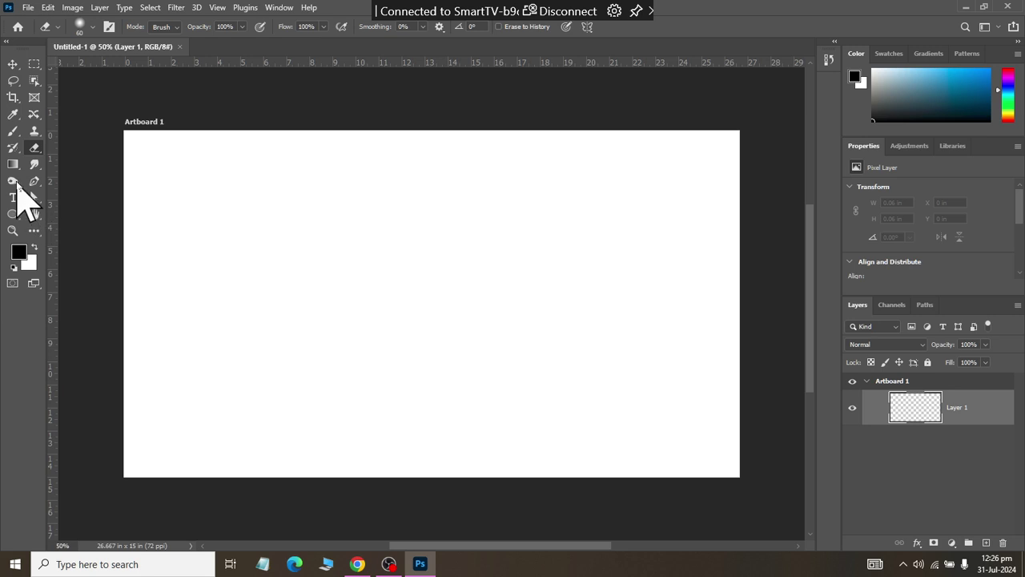
click(13, 197)
click(257, 184)
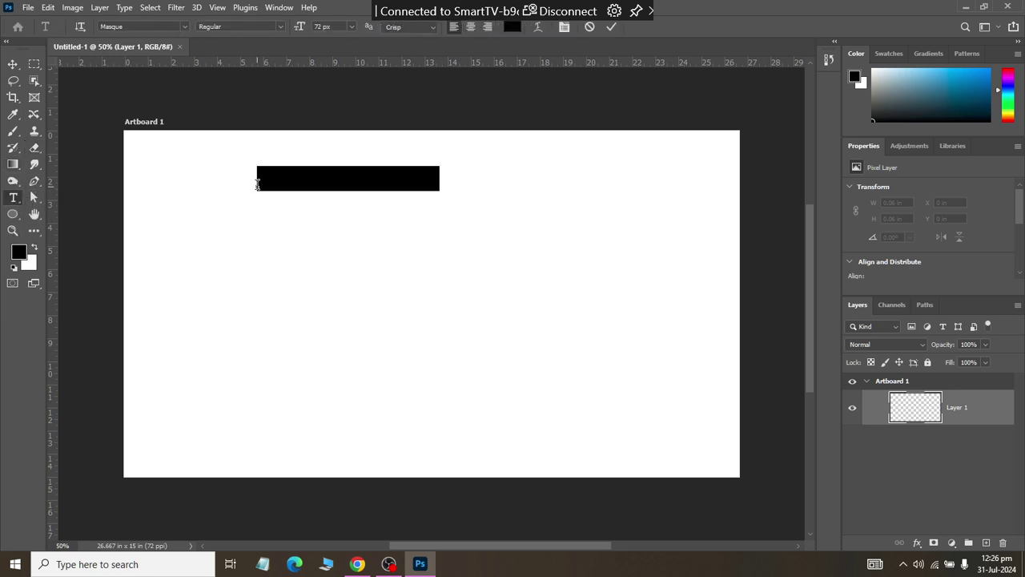
text(SHAPES)
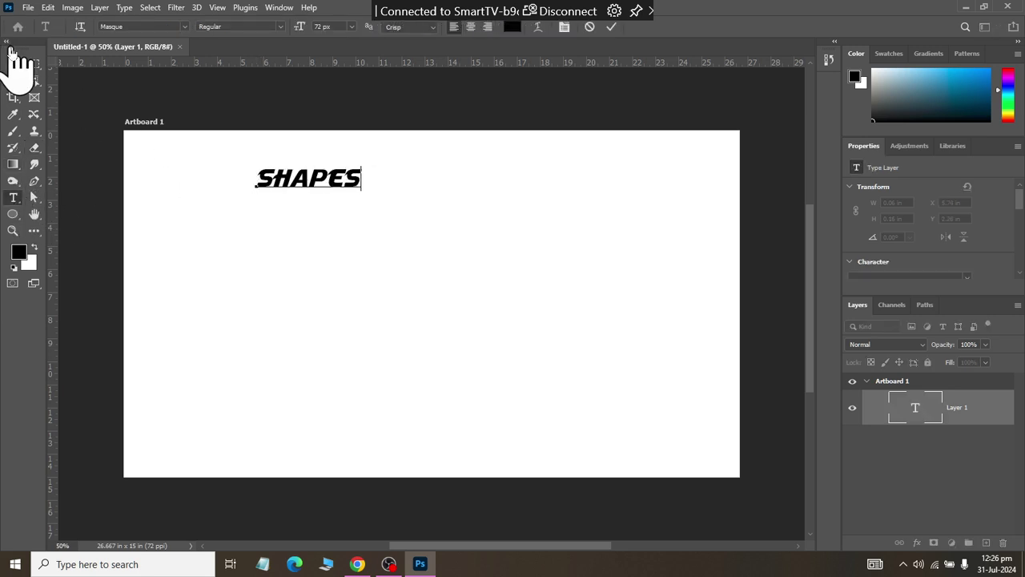
click(12, 64)
Enlarge the SHAPES heading to about 11 in wide and place it at the top left.
key(ctrl+t)
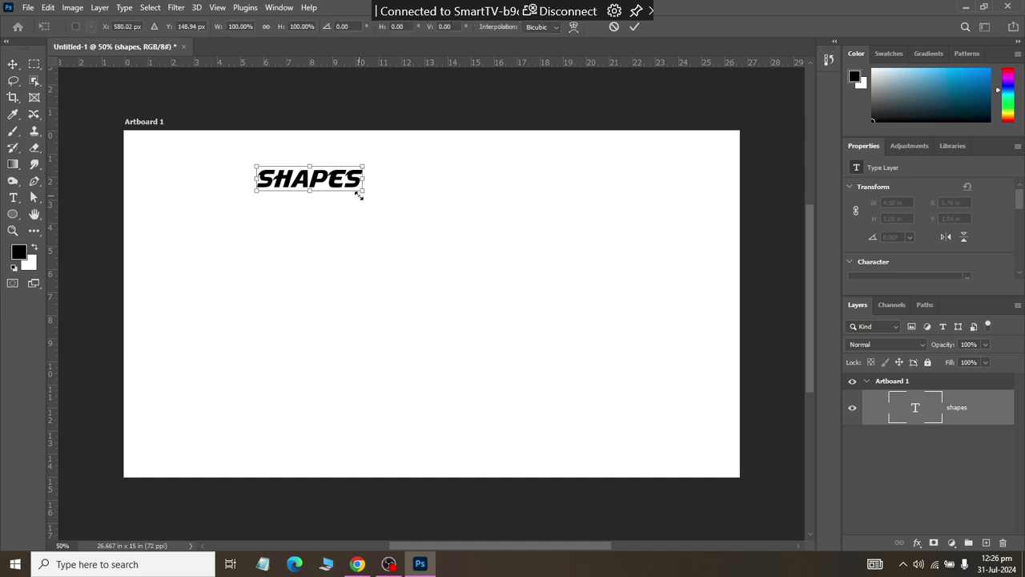
drag(362, 190, 387, 222)
drag(321, 189, 317, 160)
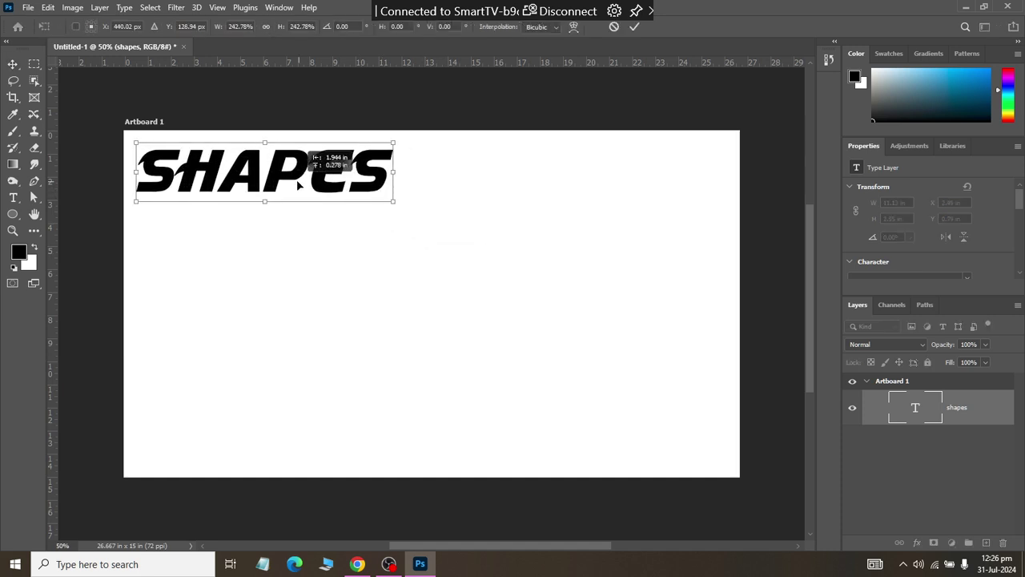
key(Return)
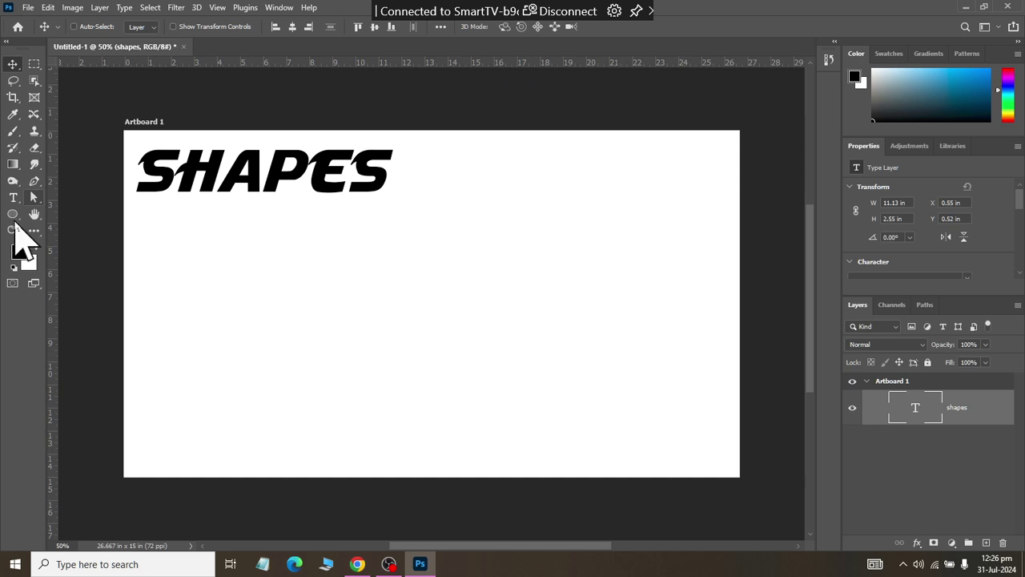
Draw an outlined rectangle and a rounded rectangle side by side below the heading.
click(12, 214)
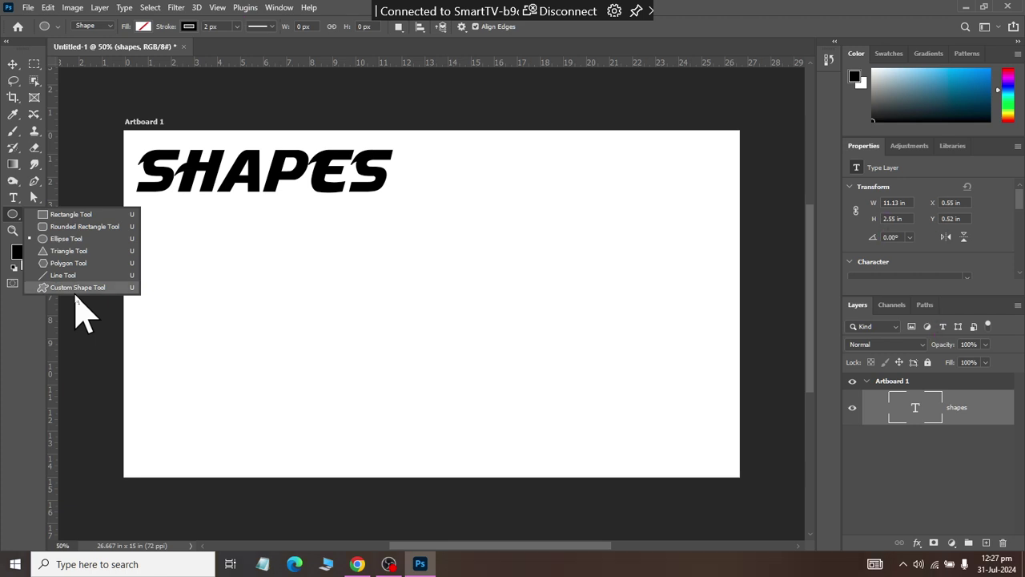
click(64, 217)
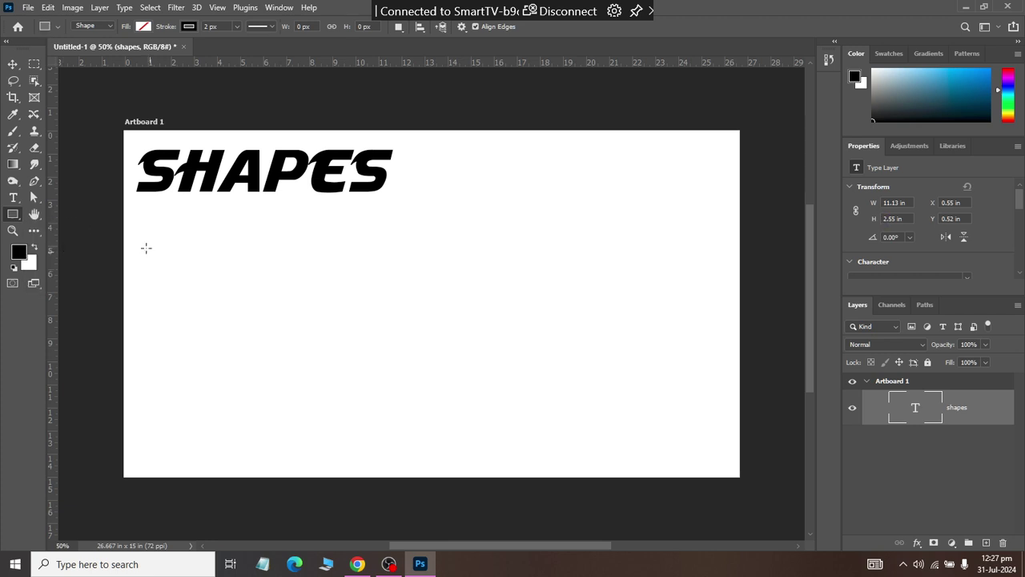
drag(146, 249, 230, 318)
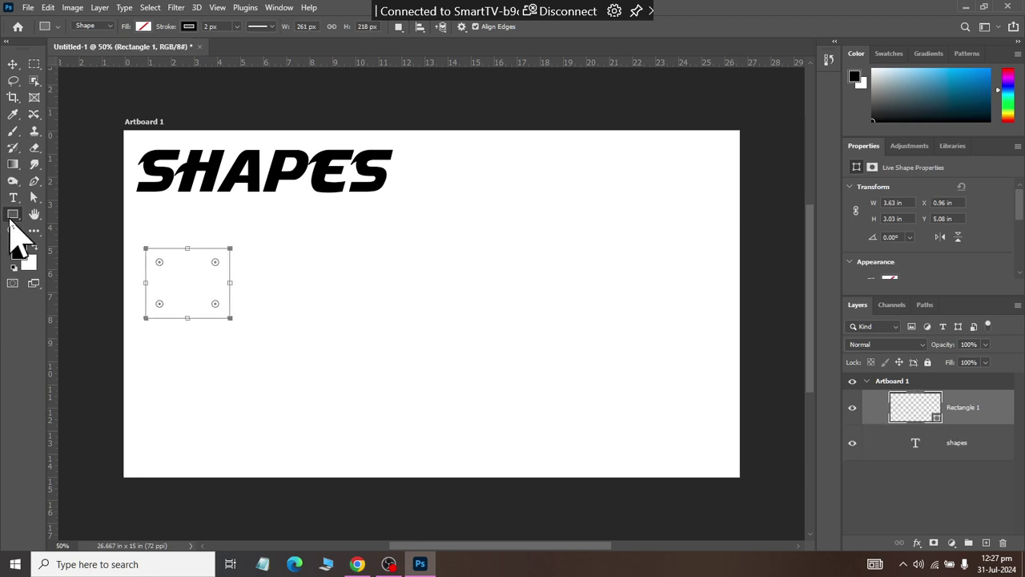
right_click(9, 218)
click(64, 224)
drag(252, 249, 344, 314)
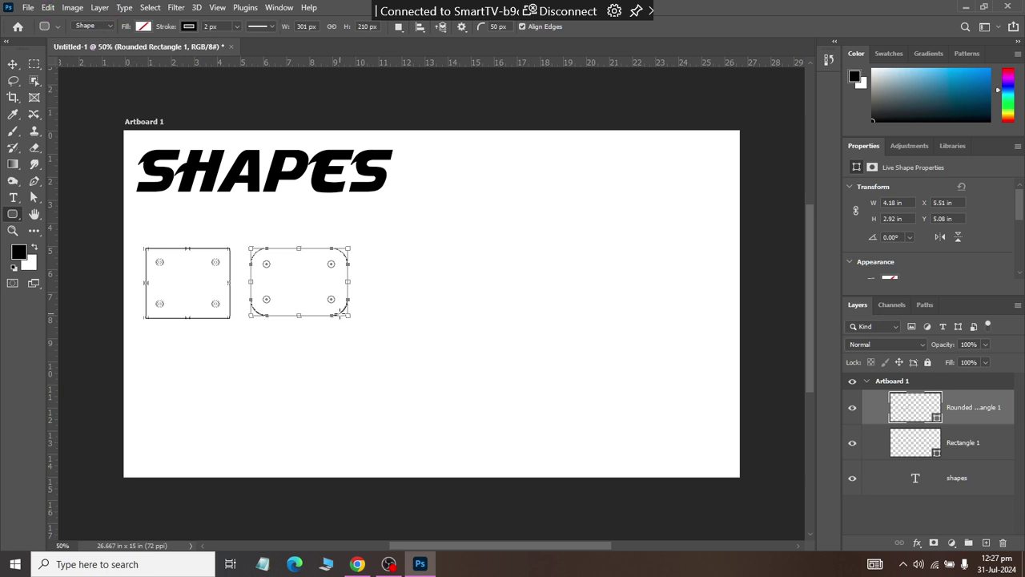
Draw an ellipse and a 3.39 in circle to the right of the rounded rectangle.
right_click(12, 213)
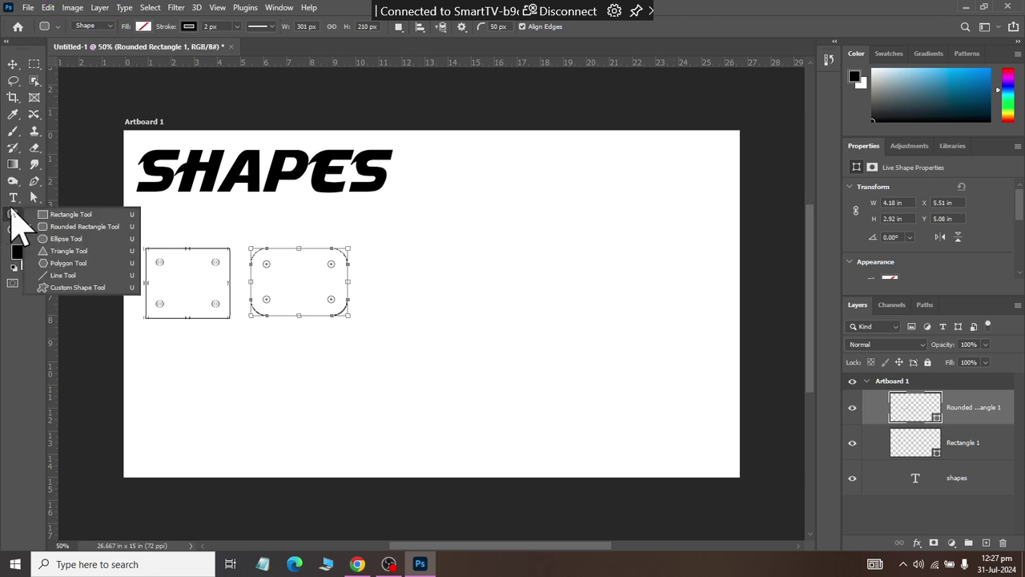
click(53, 239)
mouse_move(379, 252)
mouse_down()
mouse_move(497, 323)
mouse_move(501, 315)
mouse_up()
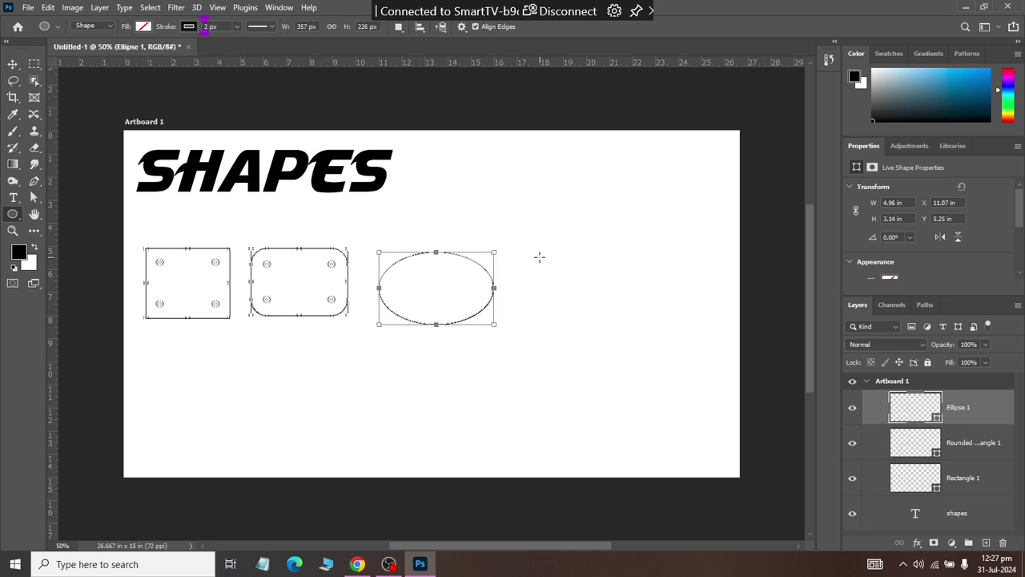
drag(539, 256, 618, 342)
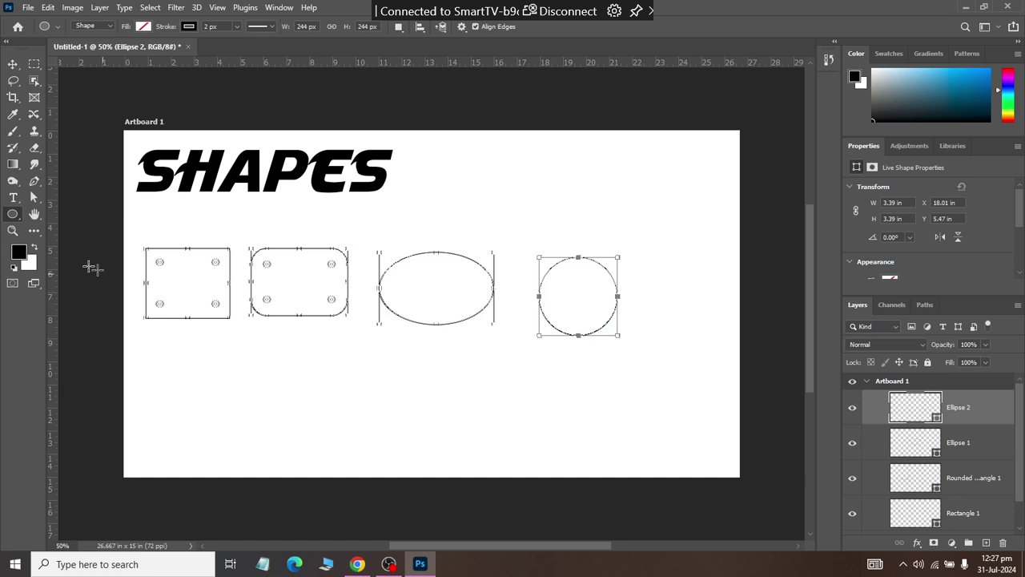
Draw a rounded triangle below the rectangle, set stroke to 0 px, and draw another at bottom centre.
right_click(13, 215)
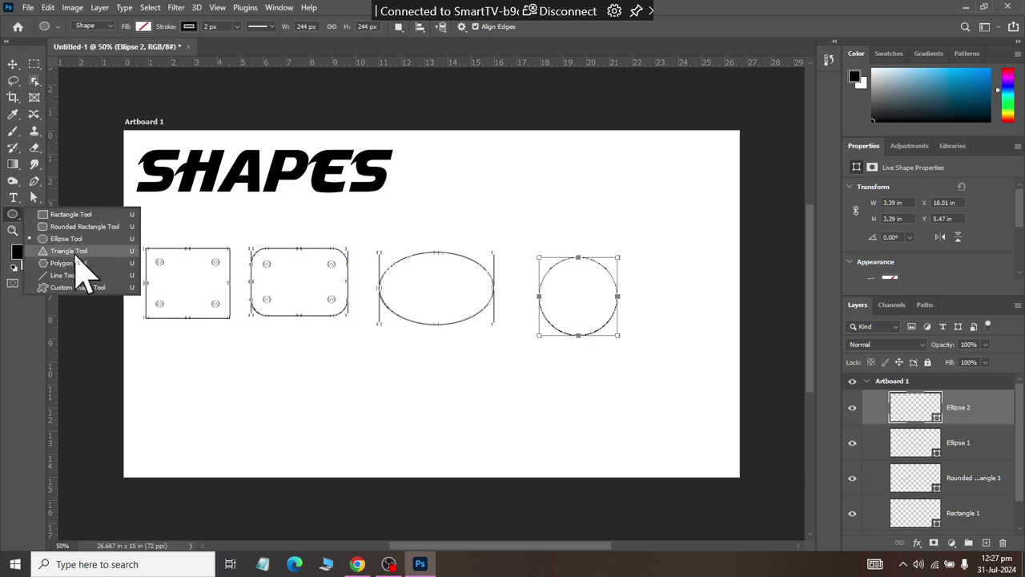
click(76, 251)
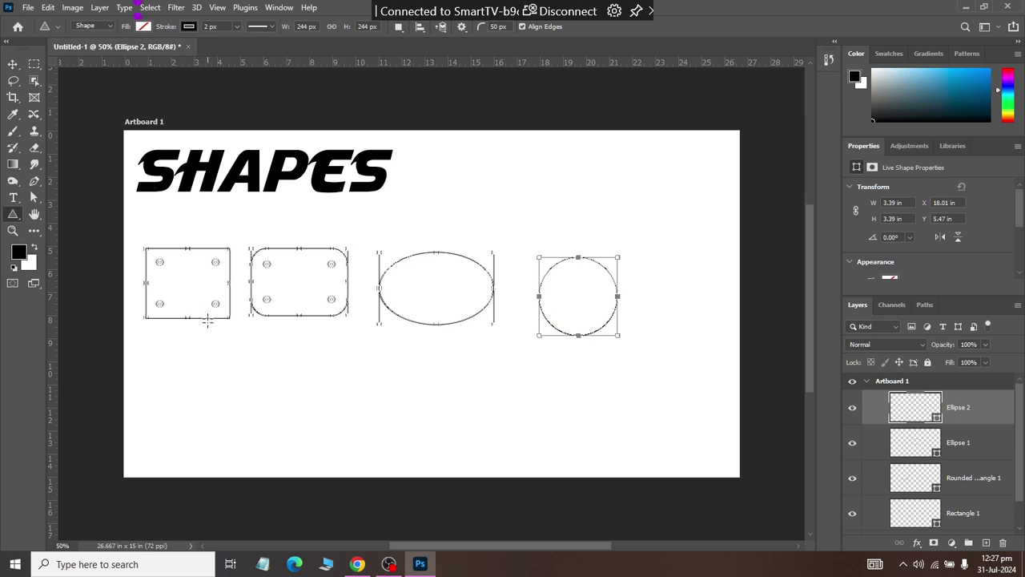
mouse_move(211, 372)
mouse_down()
mouse_move(337, 464)
mouse_move(321, 455)
mouse_up()
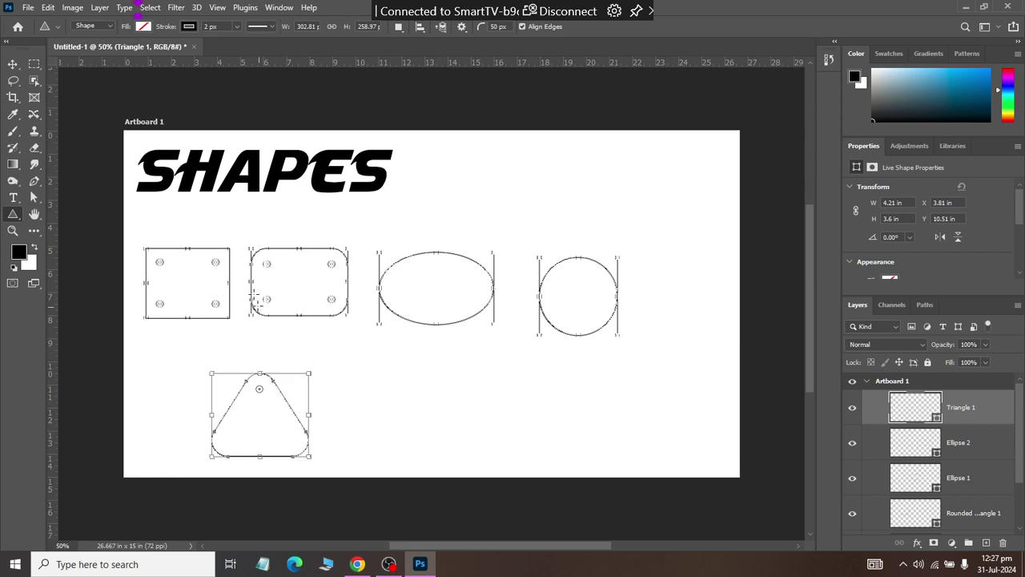
click(207, 26)
text(0)
key(Return)
mouse_move(420, 379)
mouse_down()
mouse_move(543, 471)
mouse_move(525, 454)
mouse_up()
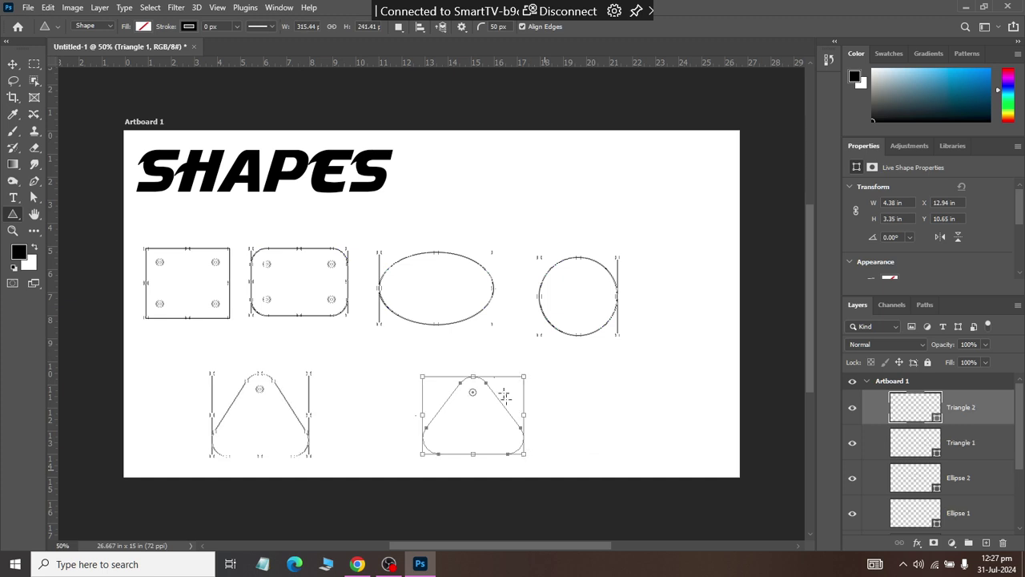
Set corner radius 0 and stroke 2 px, then draw a sharp-cornered triangle at bottom right.
click(507, 29)
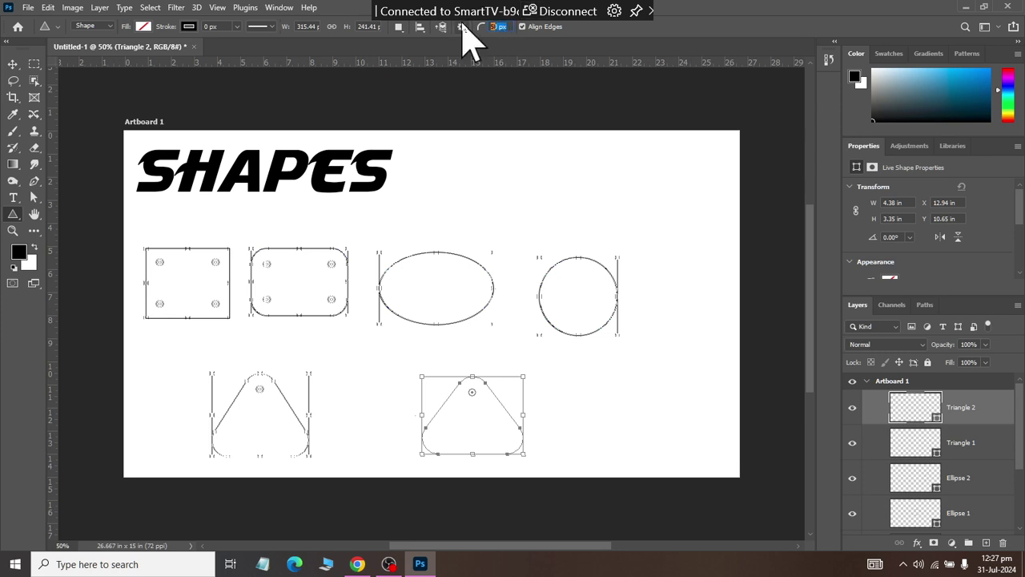
text(0)
key(Return)
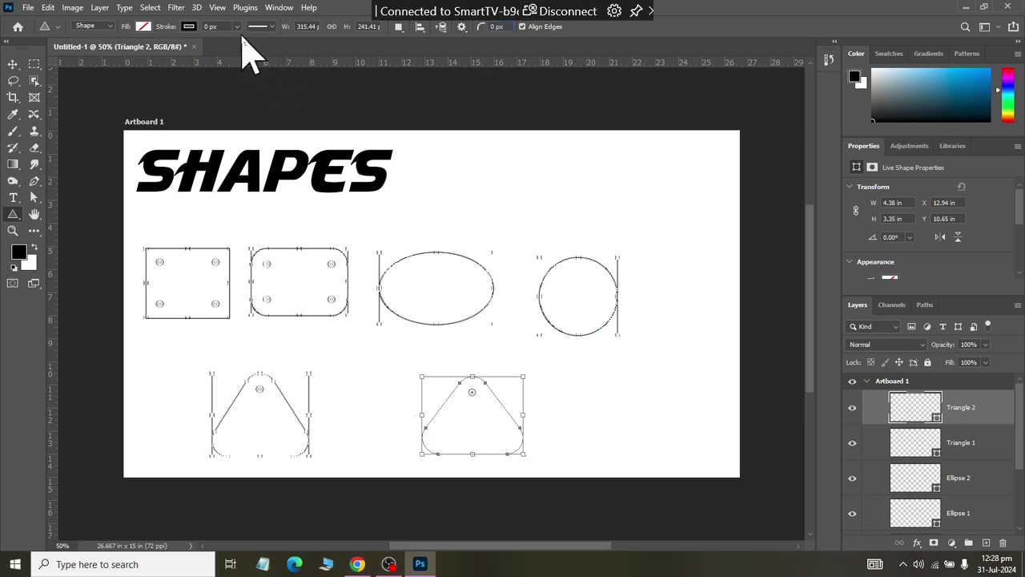
click(225, 29)
text(2)
key(Return)
drag(594, 358, 700, 463)
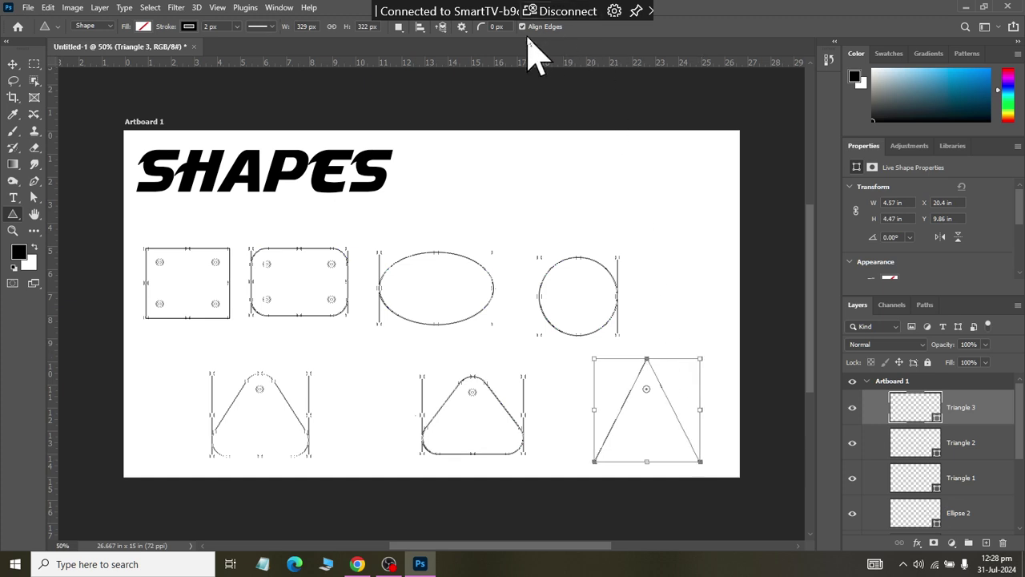
Set corner radius to 25 px and draw a small rounded triangle above the circle.
click(496, 26)
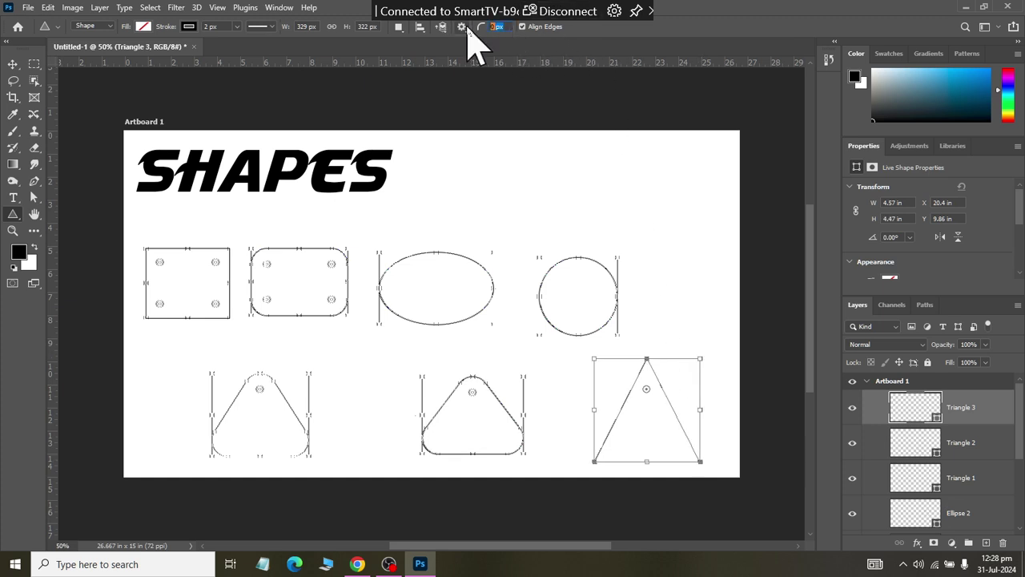
text(325)
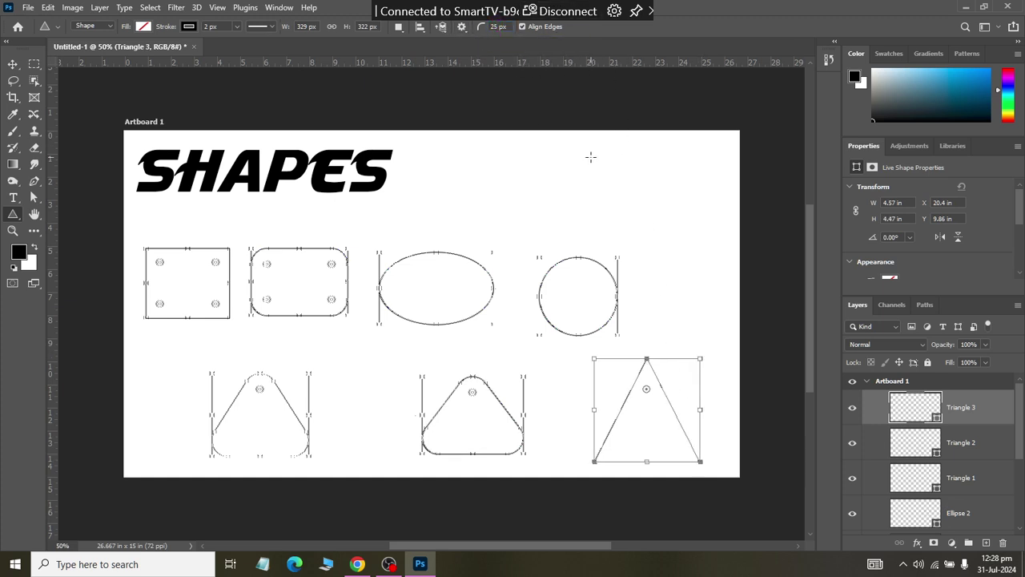
drag(527, 161, 622, 250)
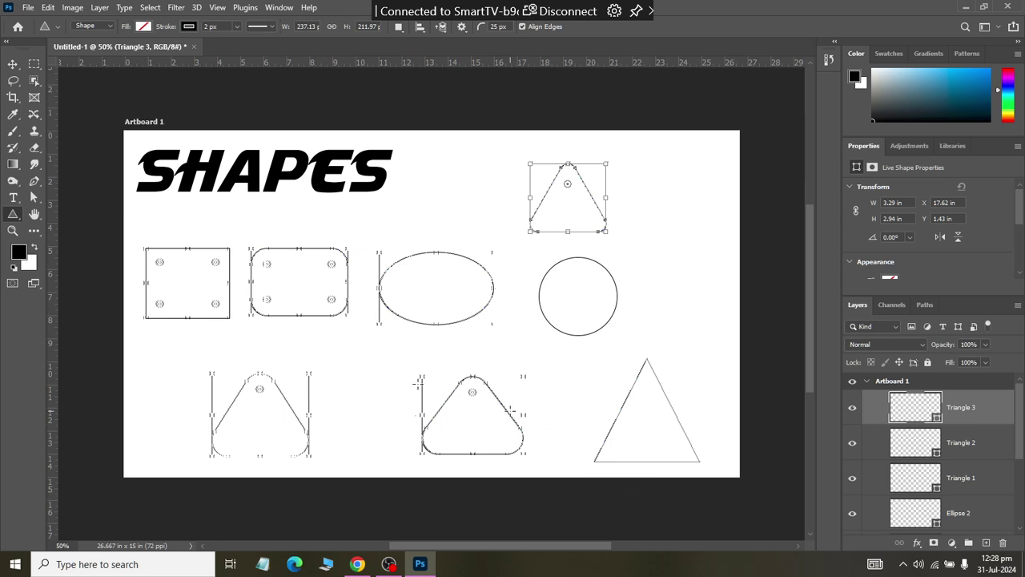
Switch to the Polygon Tool with three sides using Shift+U.
right_click(8, 220)
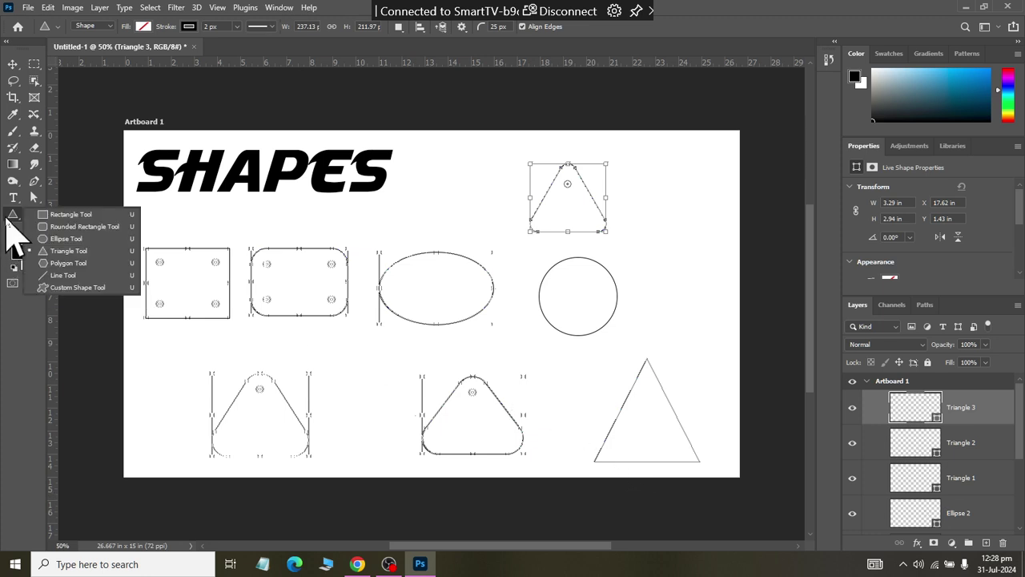
key(Escape)
key(shift+u)
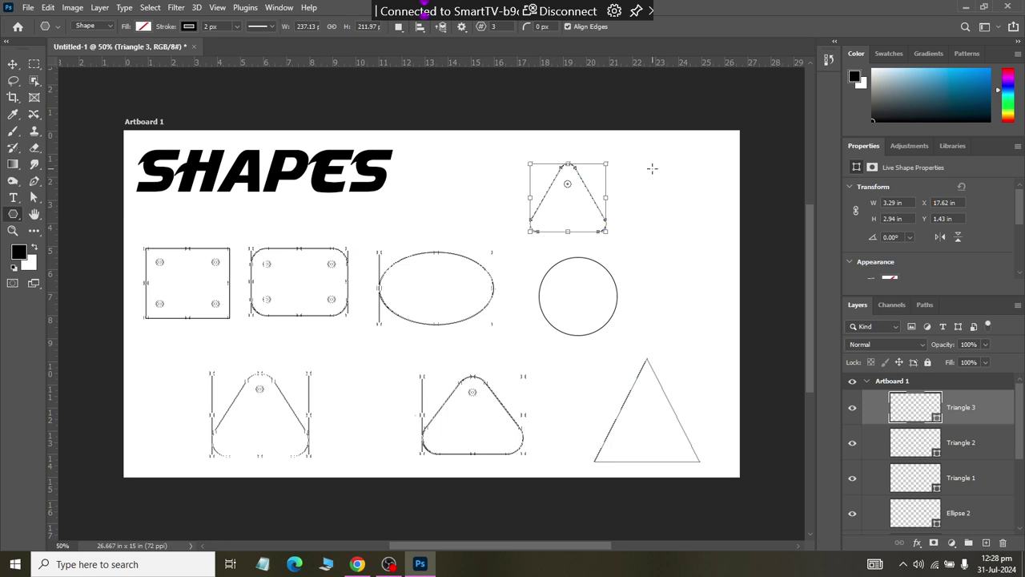
Draw a triangle at top right, a square right of the circle, and a pentagon beside the heading.
drag(653, 168, 724, 226)
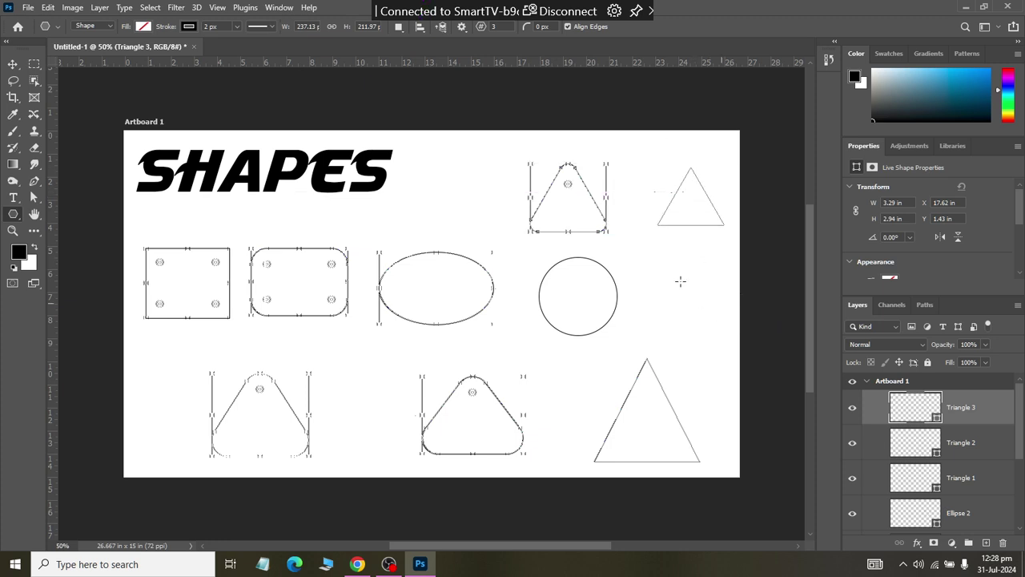
click(503, 26)
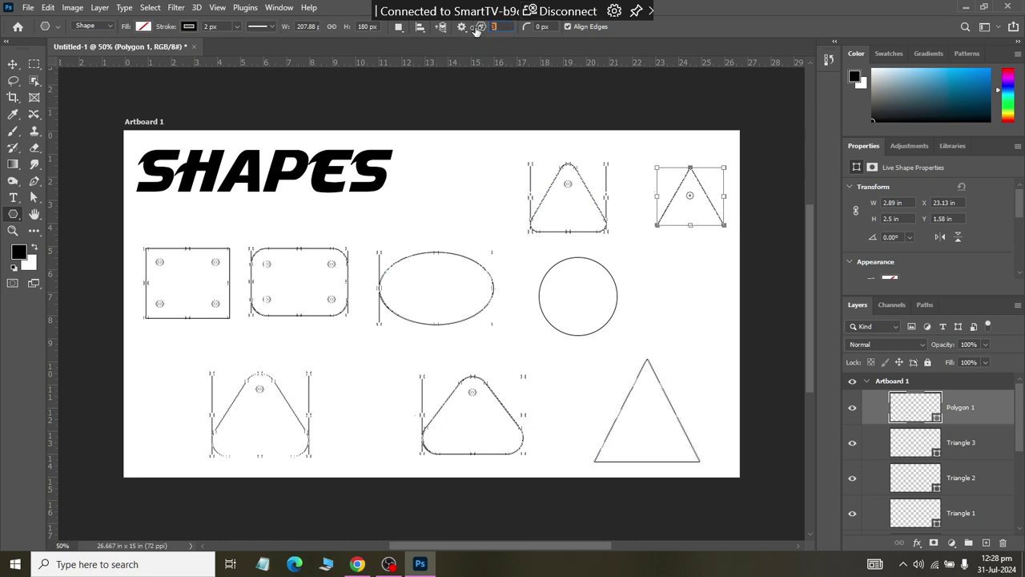
text(4)
drag(633, 259, 694, 317)
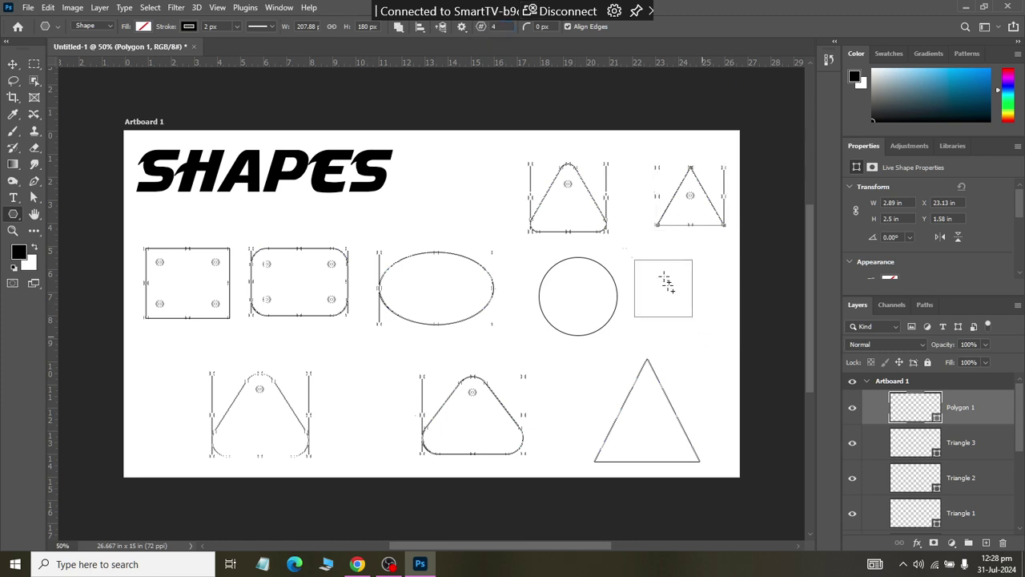
click(501, 27)
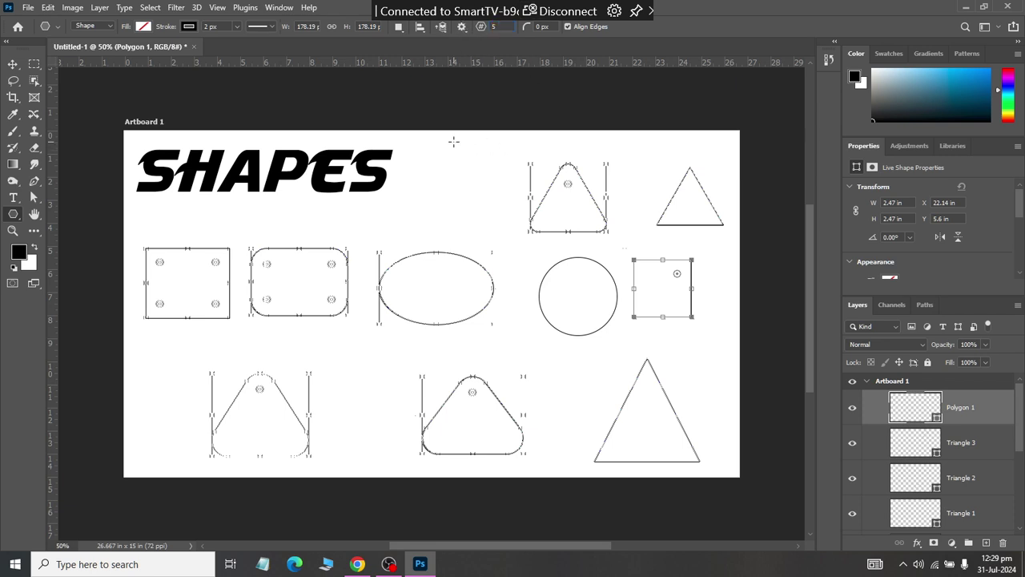
text(5)
drag(420, 150, 493, 223)
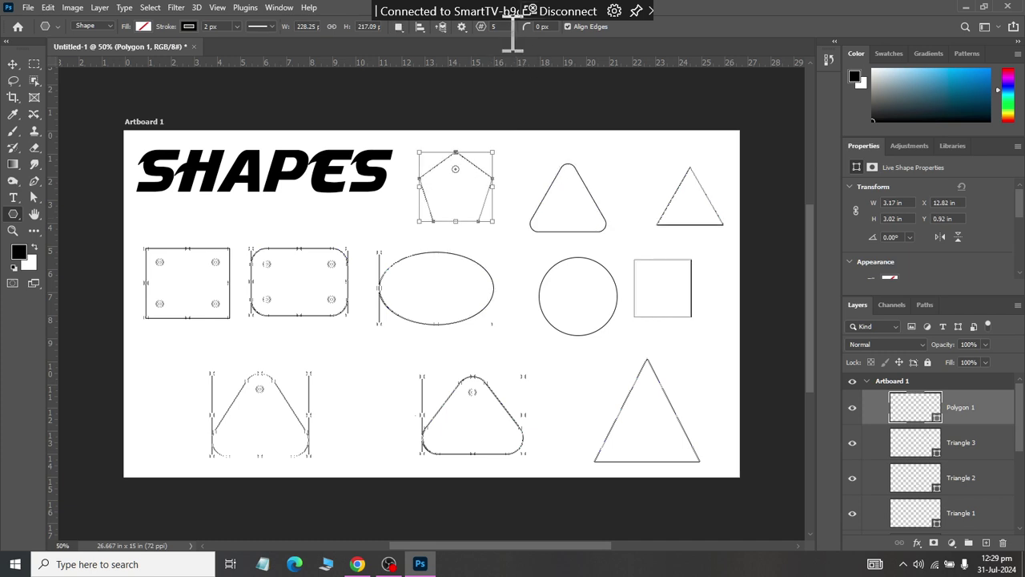
Draw a six-sided hexagon in the bottom row and a nine-sided polygon at bottom left.
click(501, 27)
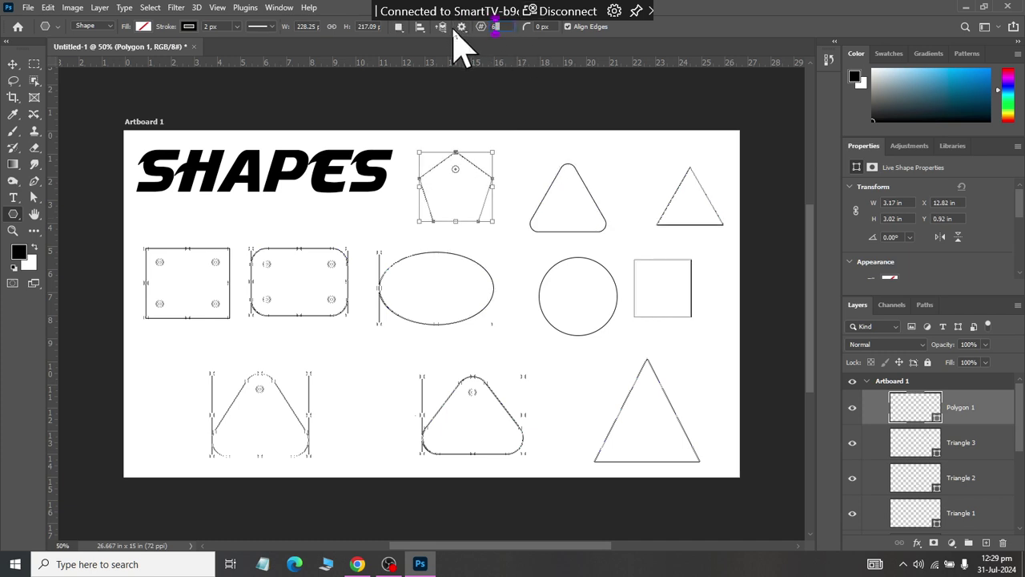
text(6)
drag(335, 360, 413, 429)
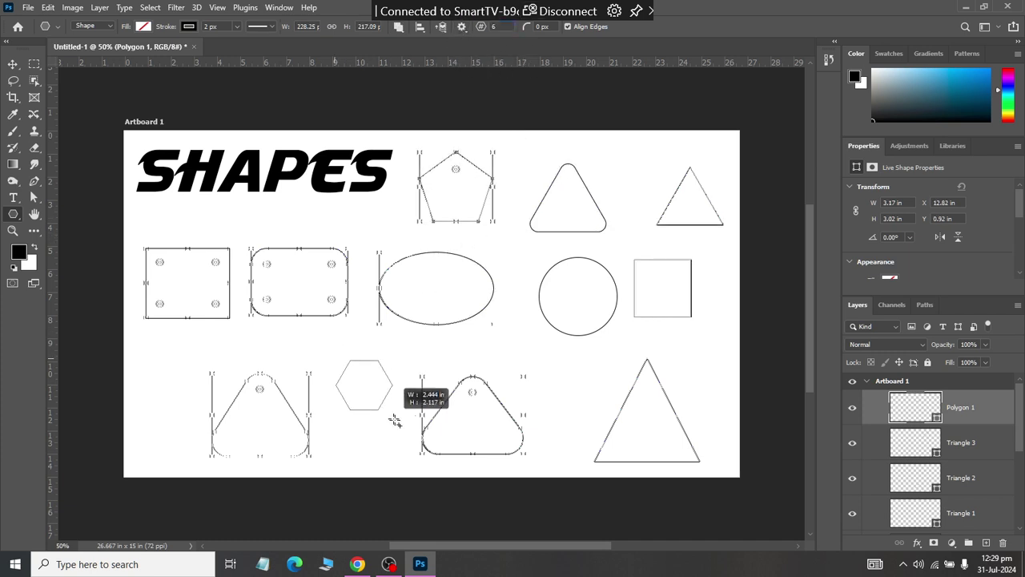
click(497, 26)
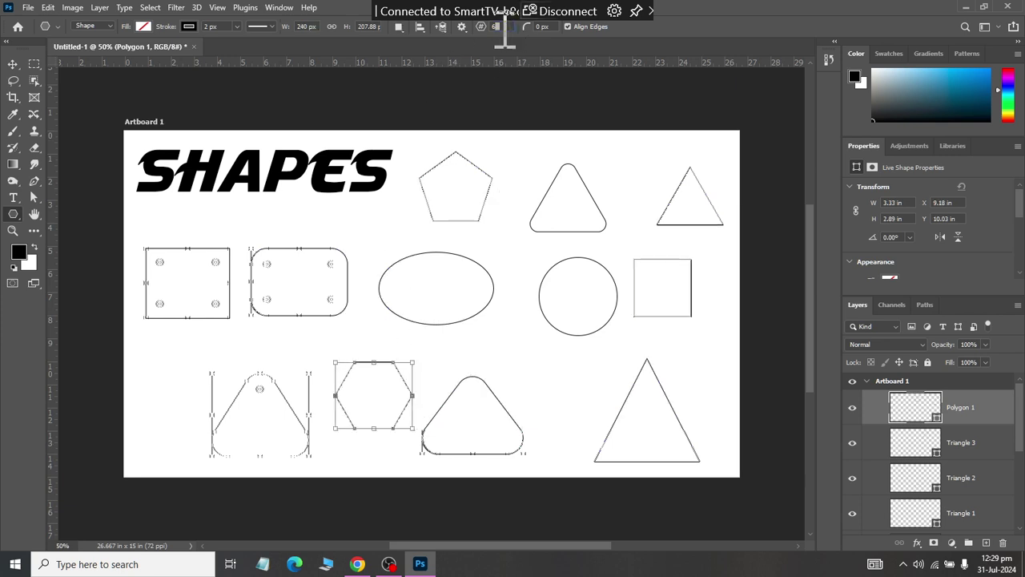
text(3)
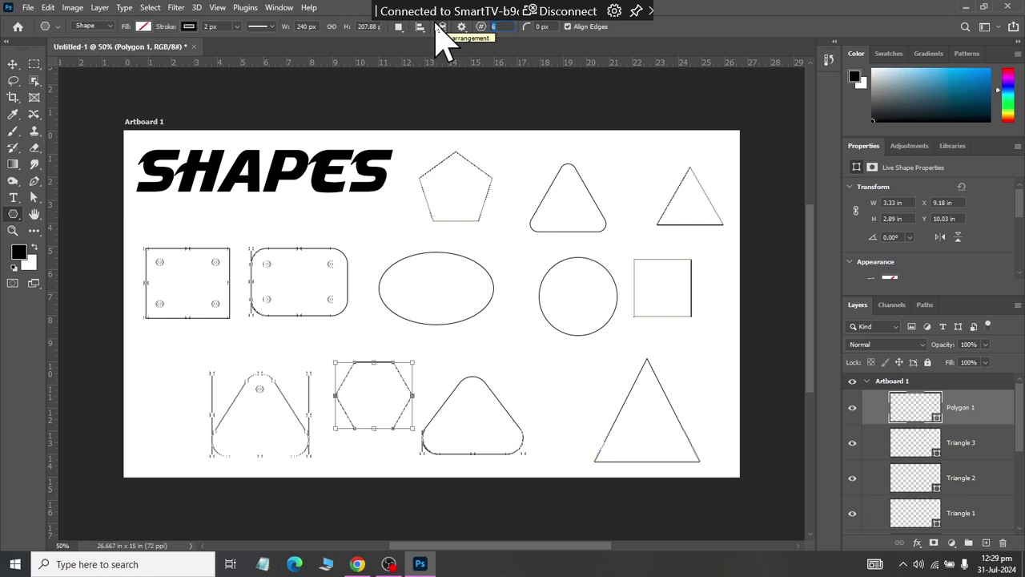
text(9)
drag(138, 359, 189, 410)
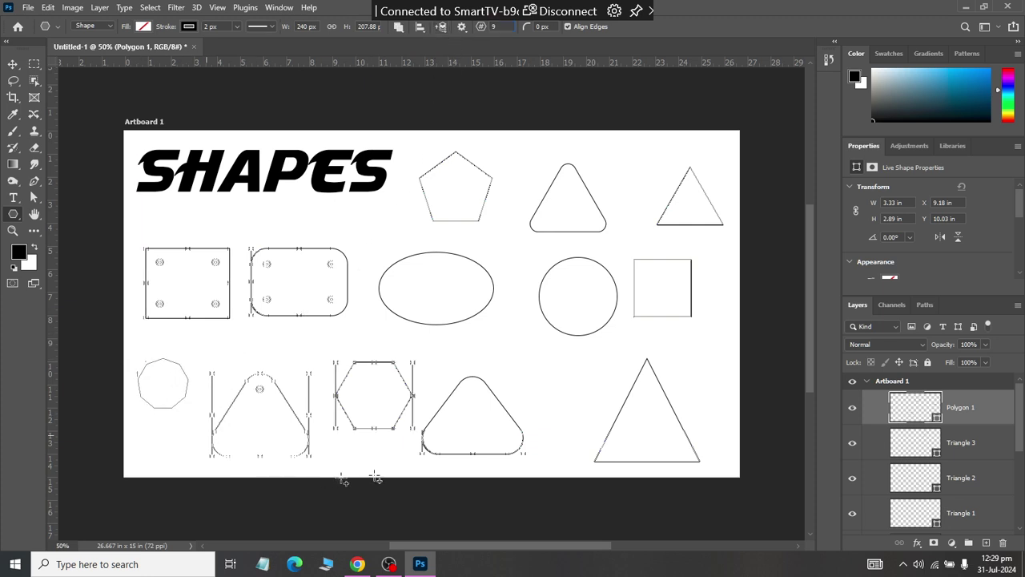
click(207, 29)
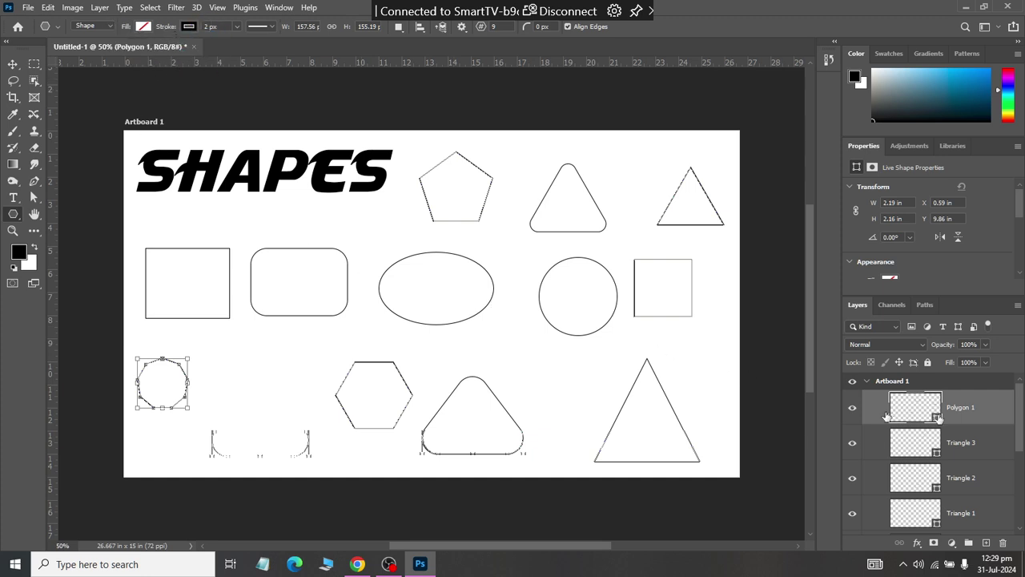
drag(1020, 449, 1013, 521)
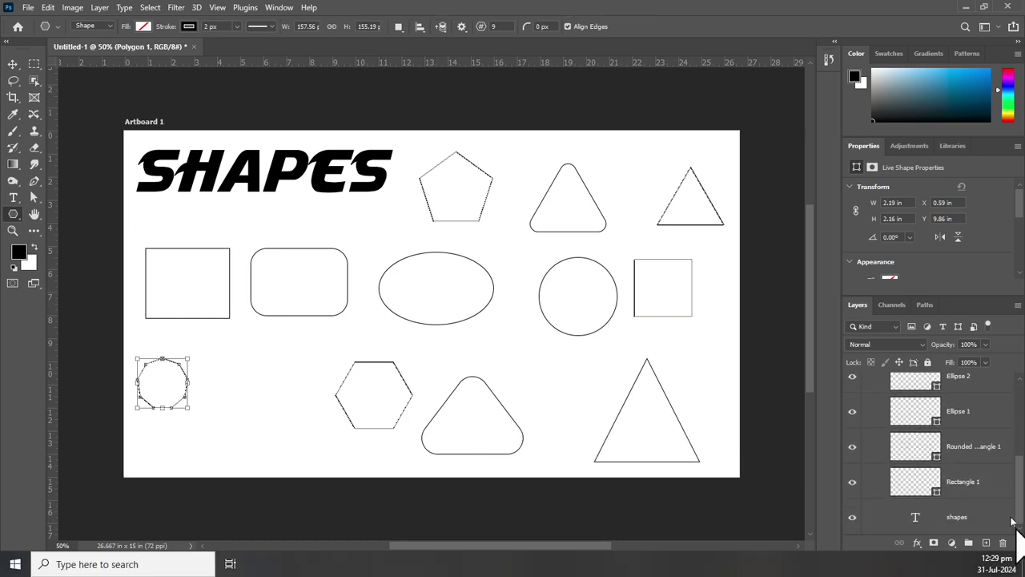
scroll(1014, 521, up, 4)
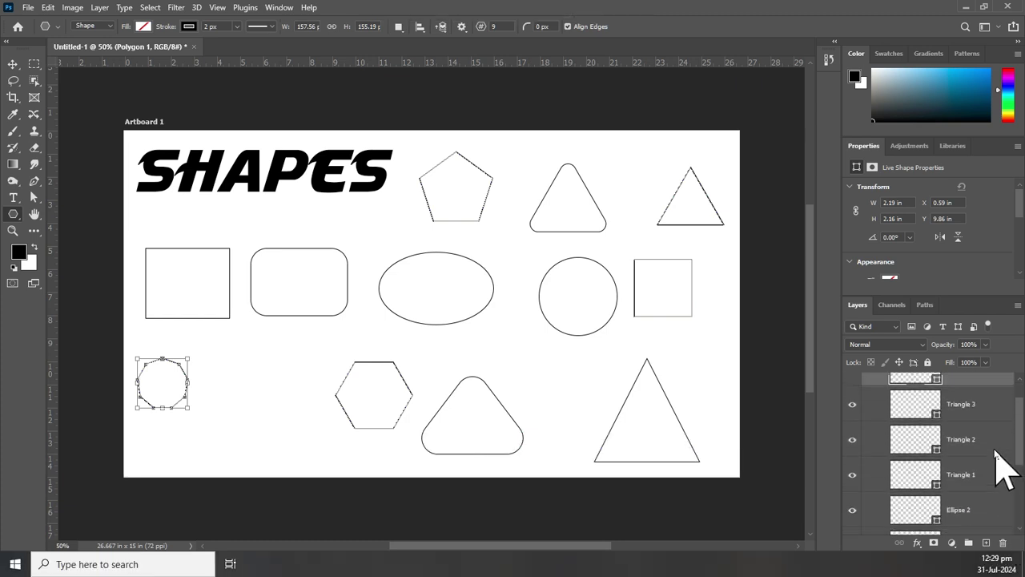
click(935, 416)
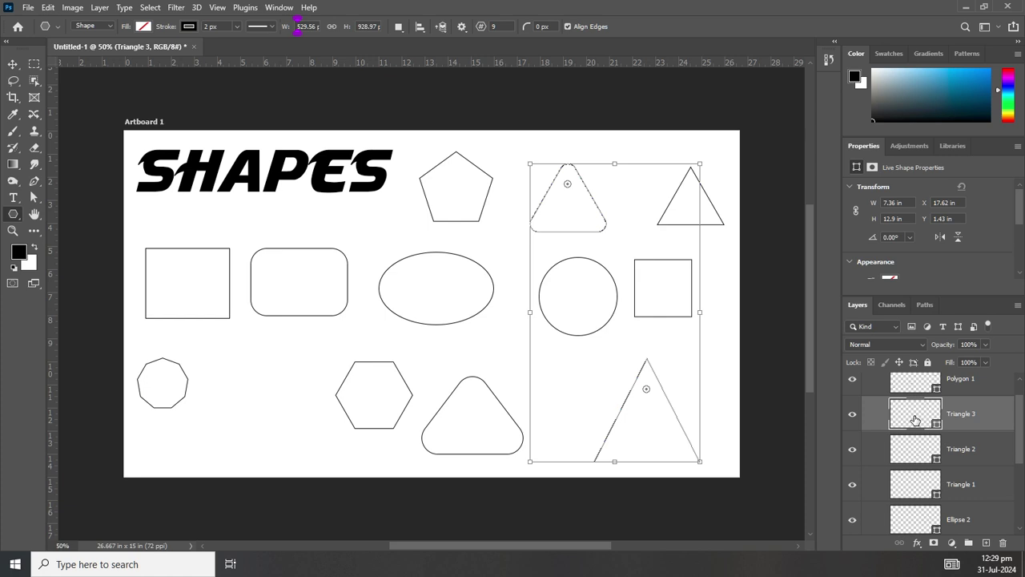
double_click(915, 419)
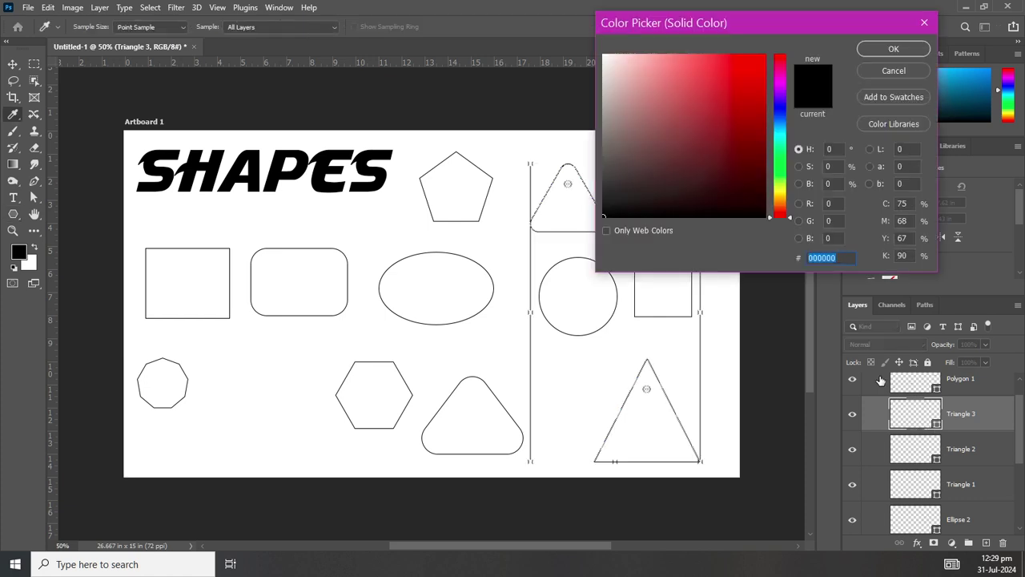
drag(727, 22, 394, 103)
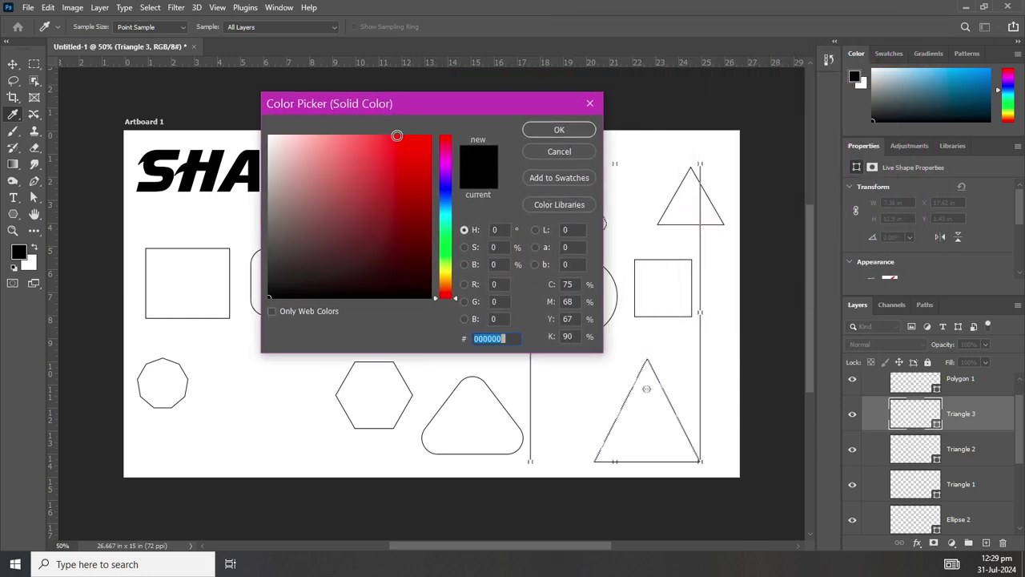
click(405, 151)
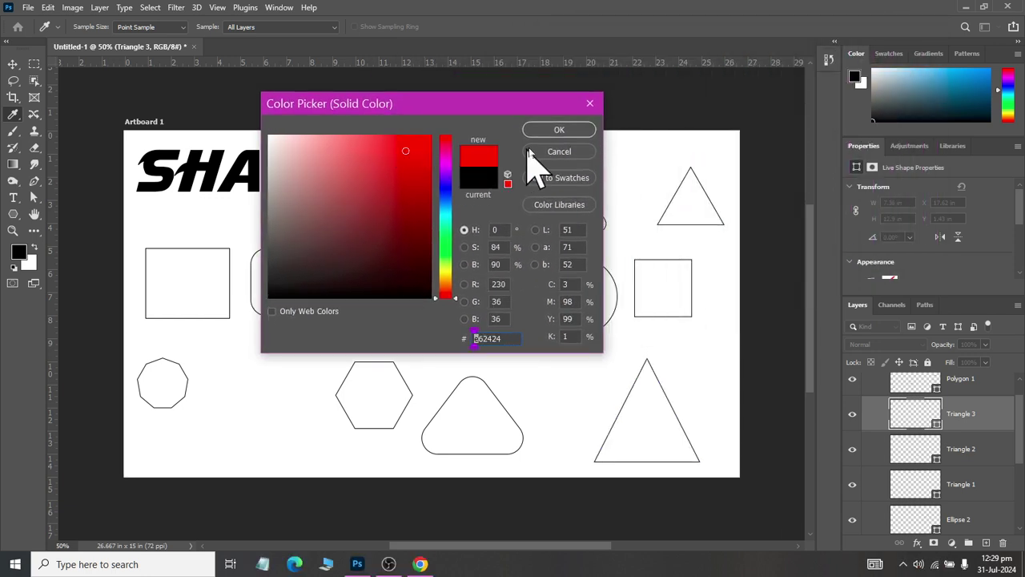
click(559, 130)
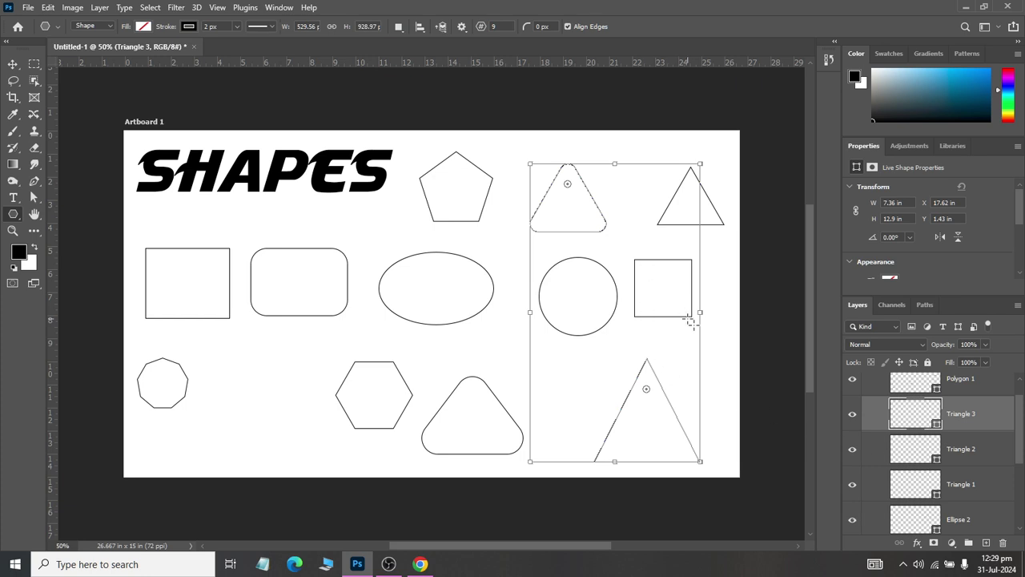
click(905, 463)
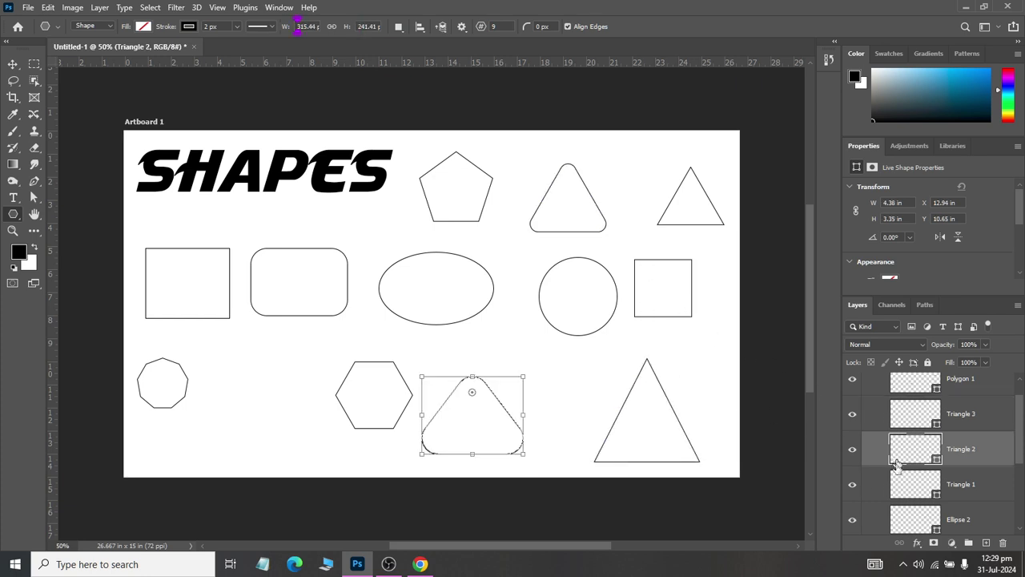
Select the Polygon 1 layer and fill its polygons with the pink-to-orange gradient preset.
scroll(909, 437, up, 1)
scroll(922, 413, up, 1)
click(921, 414)
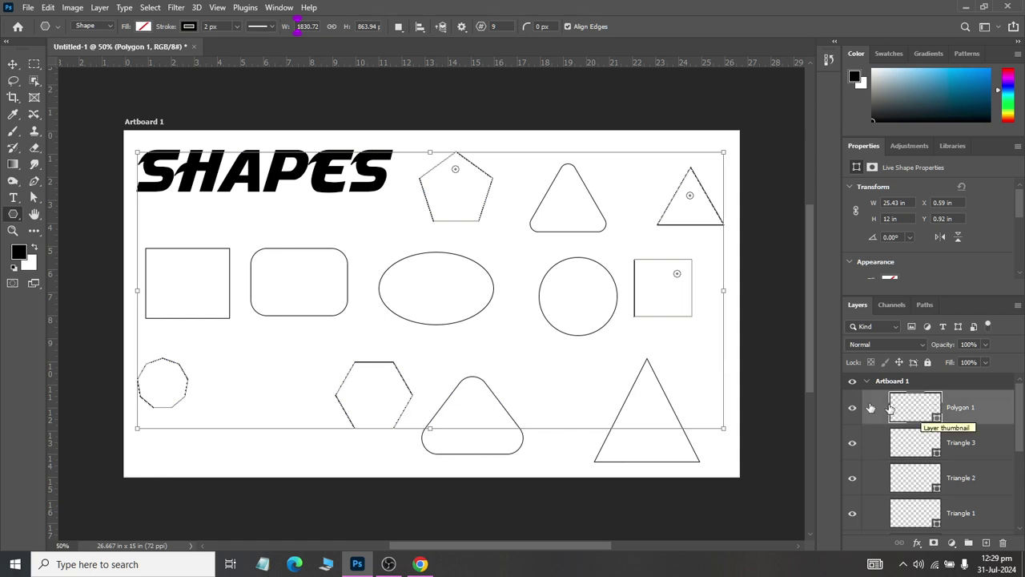
click(143, 27)
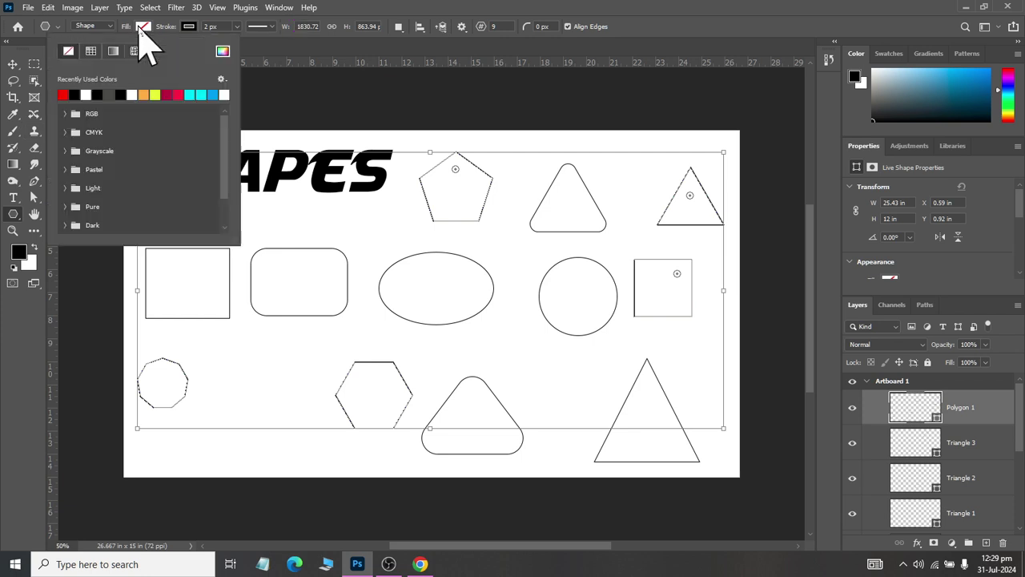
click(170, 94)
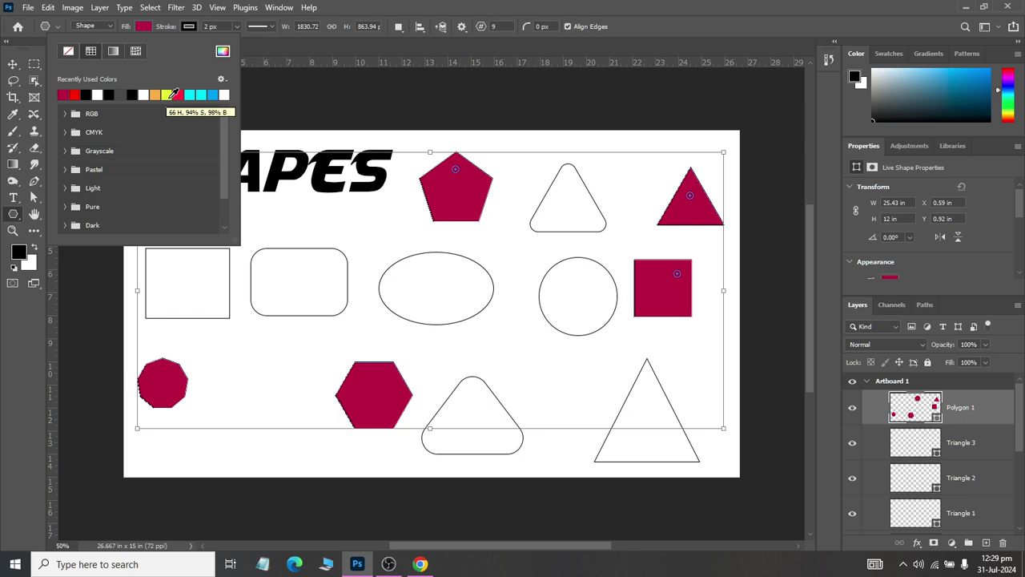
click(116, 53)
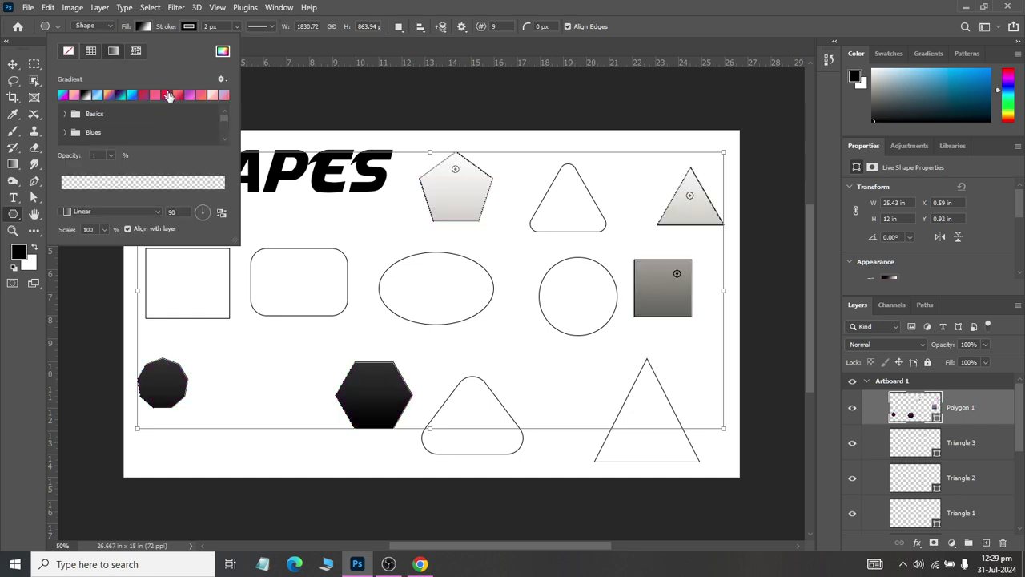
click(168, 95)
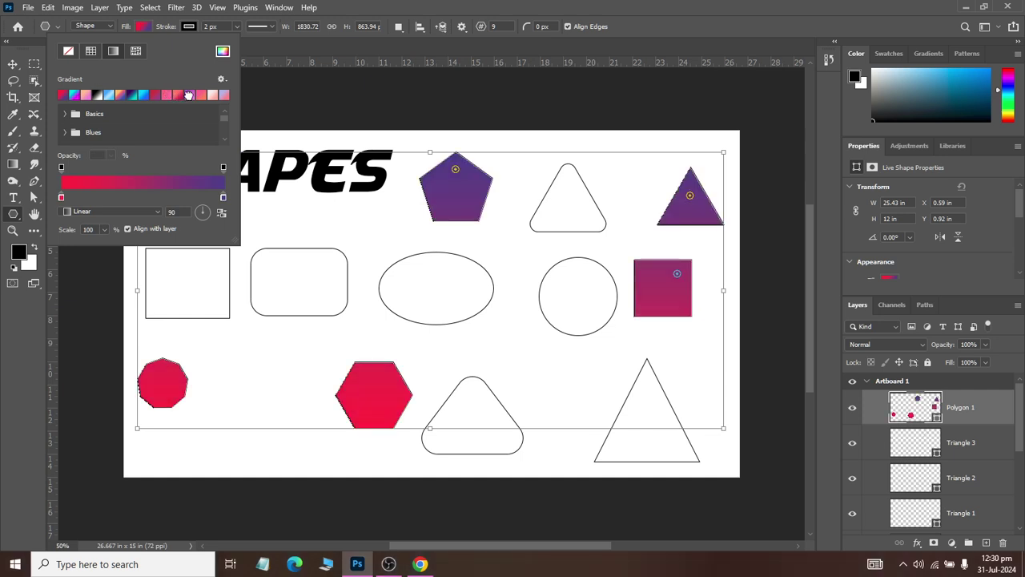
click(188, 94)
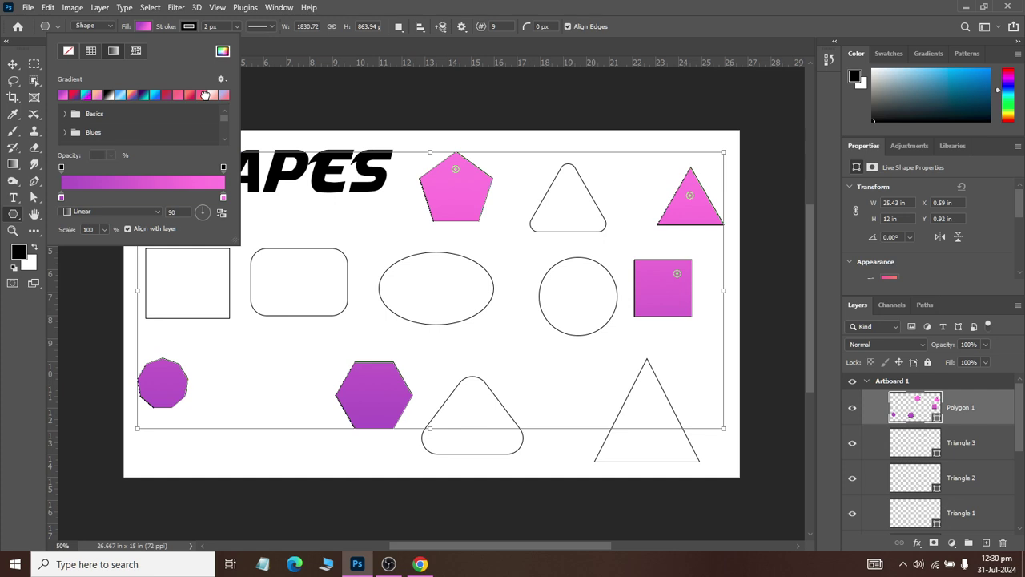
click(205, 94)
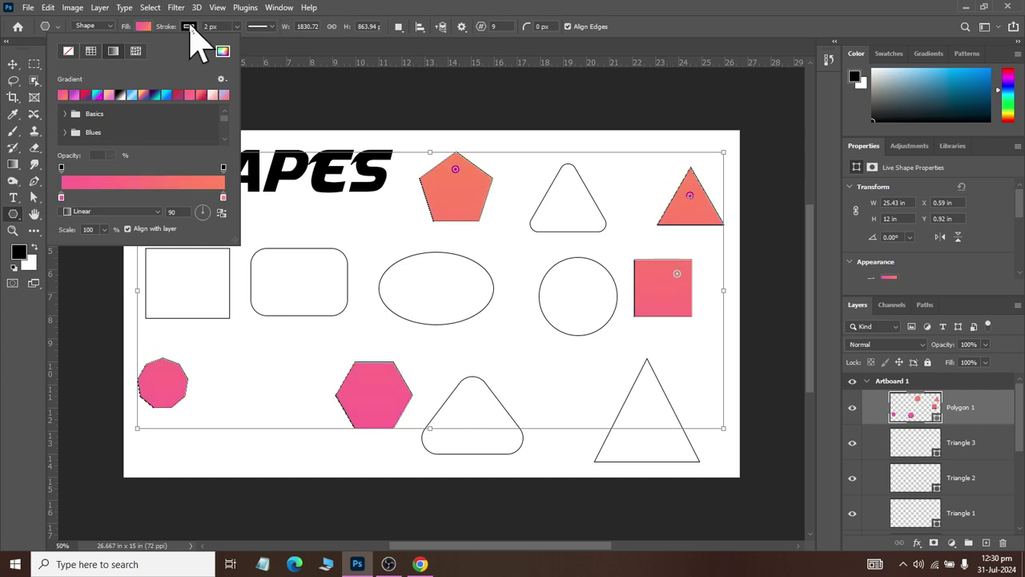
click(190, 28)
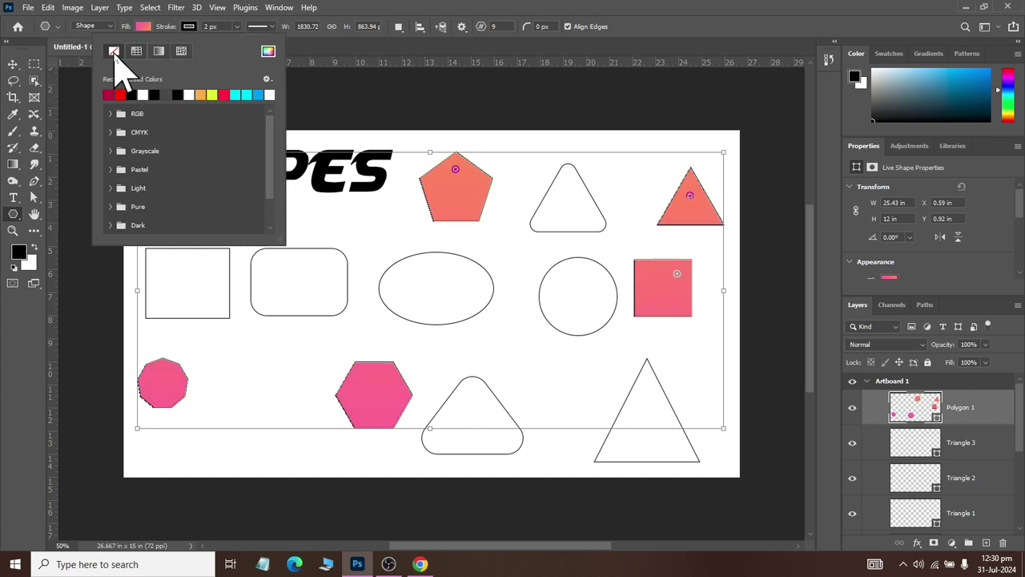
Give the polygons a pink-red outline and adjust its width with the slider.
click(114, 52)
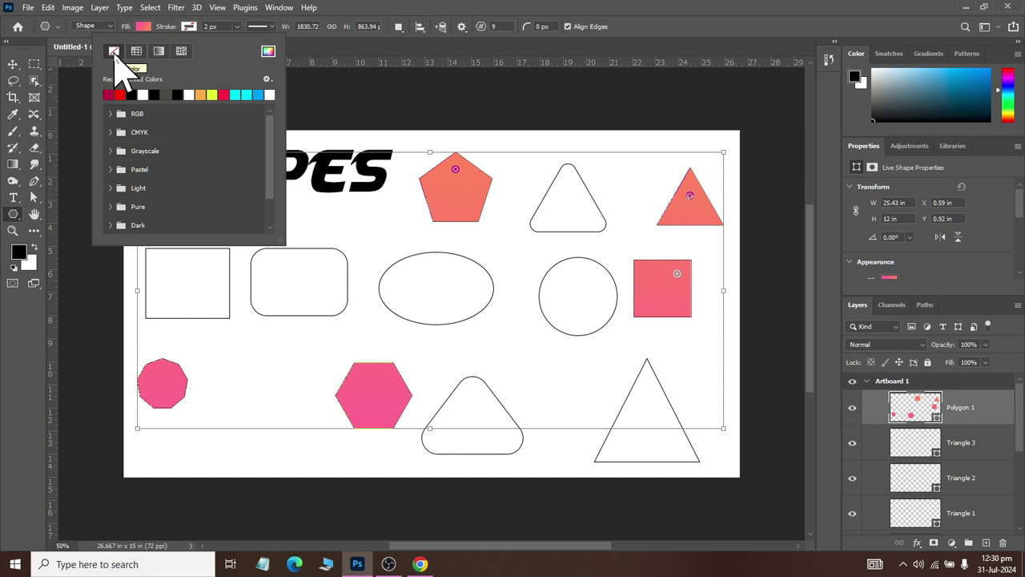
click(179, 95)
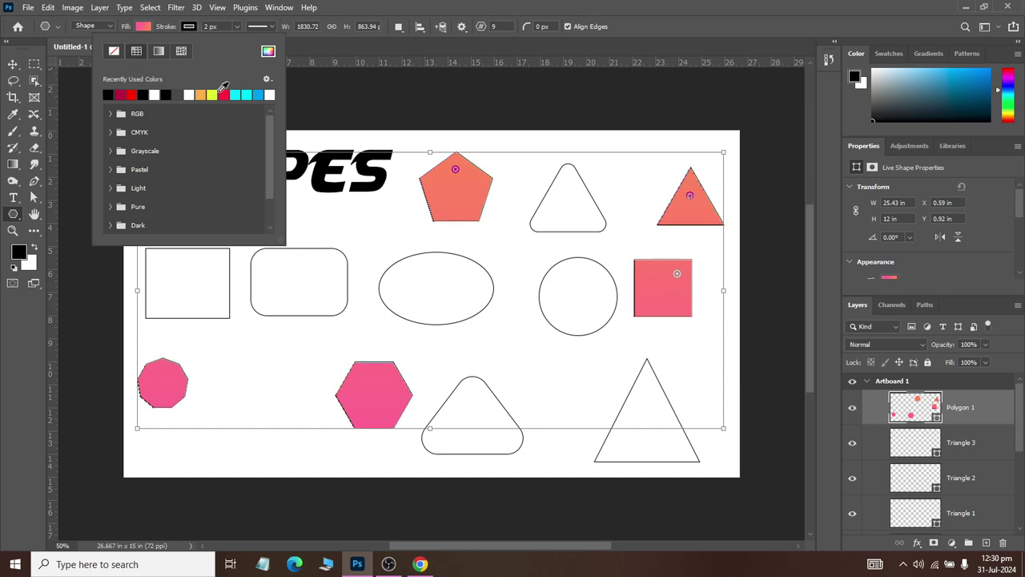
click(222, 94)
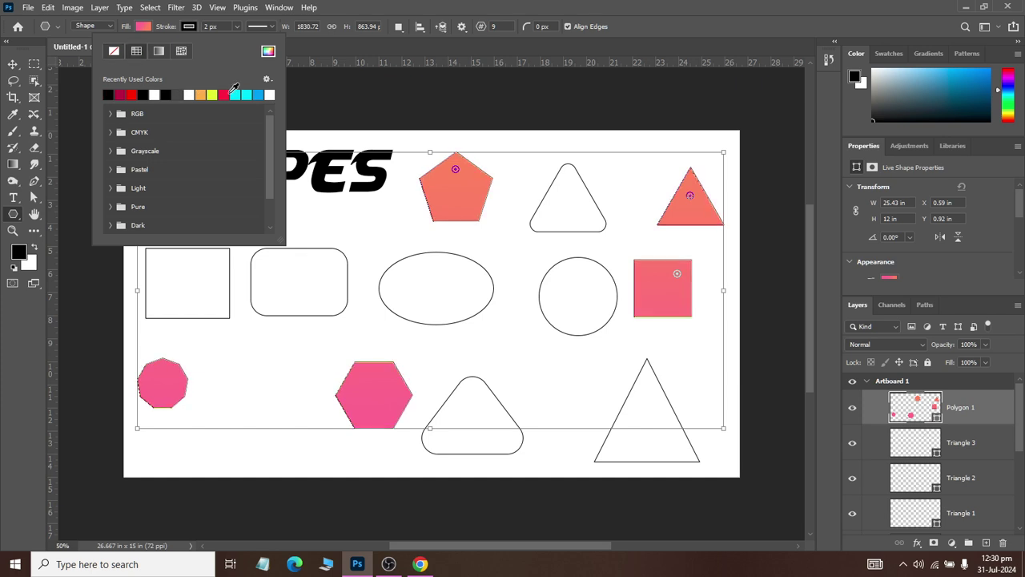
click(237, 26)
drag(240, 44, 256, 53)
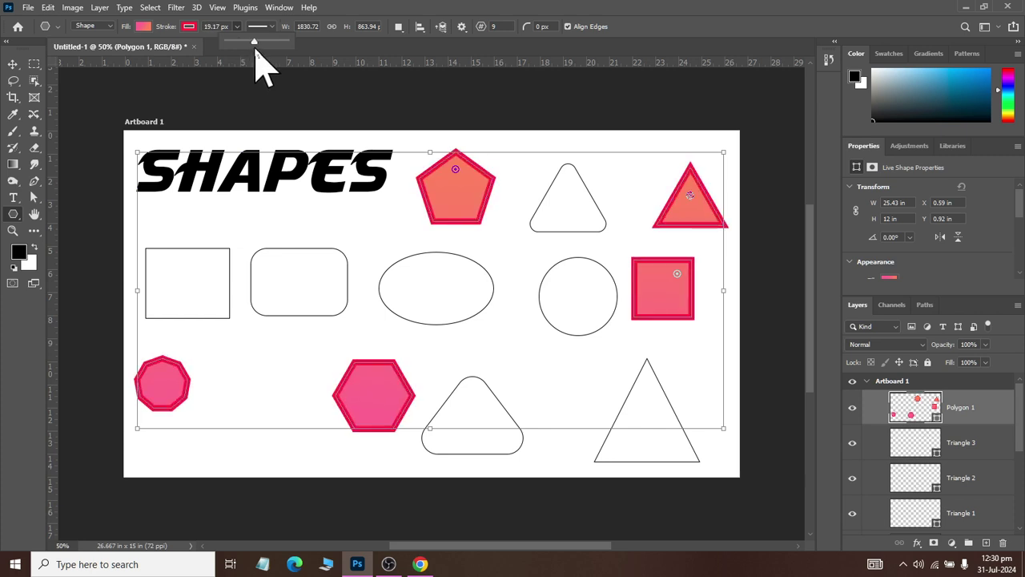
Change the outline to a dotted stroke and set its width to 1 px.
click(269, 26)
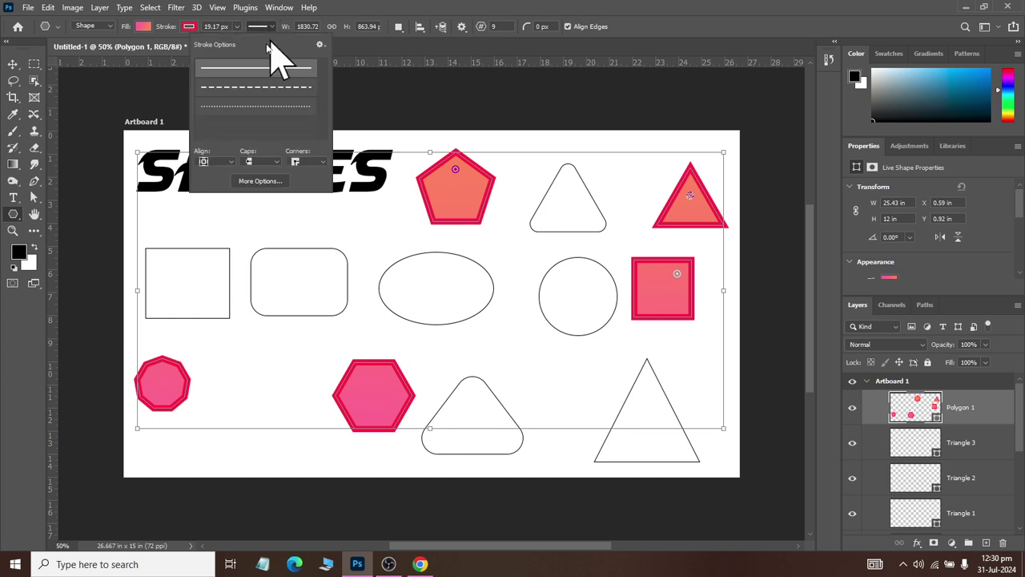
click(250, 88)
click(271, 27)
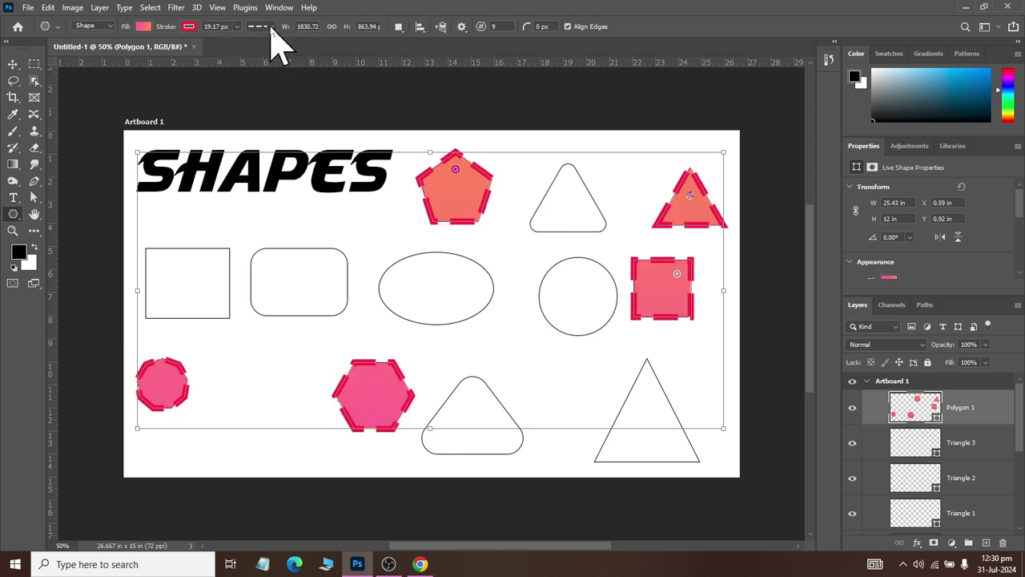
click(271, 28)
click(248, 107)
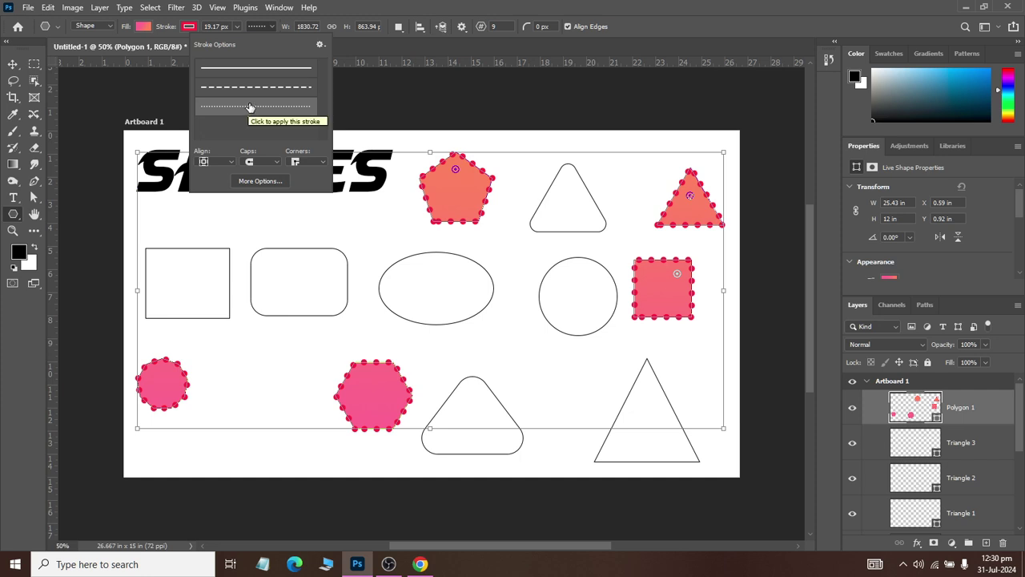
click(218, 26)
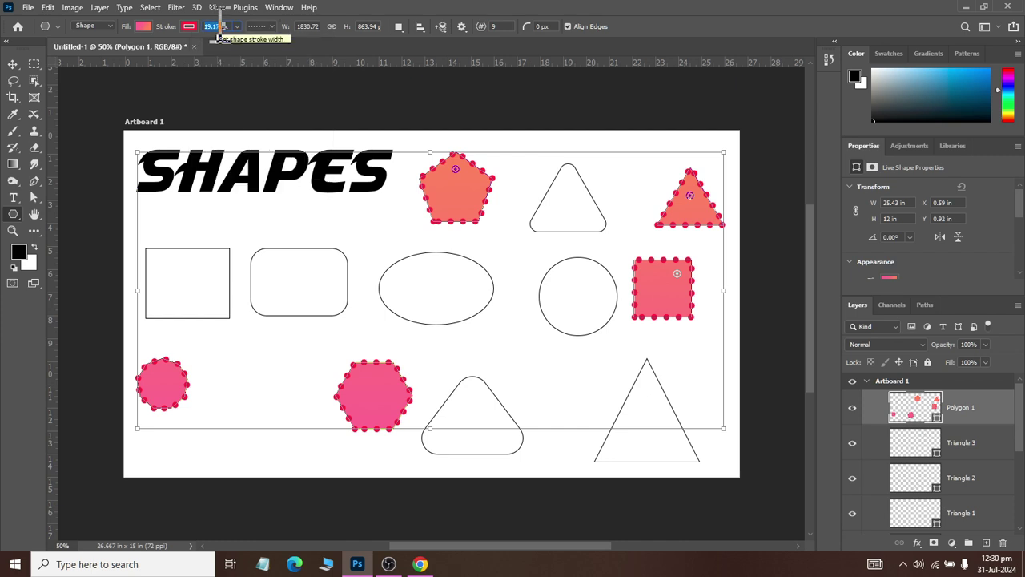
click(219, 28)
text(15)
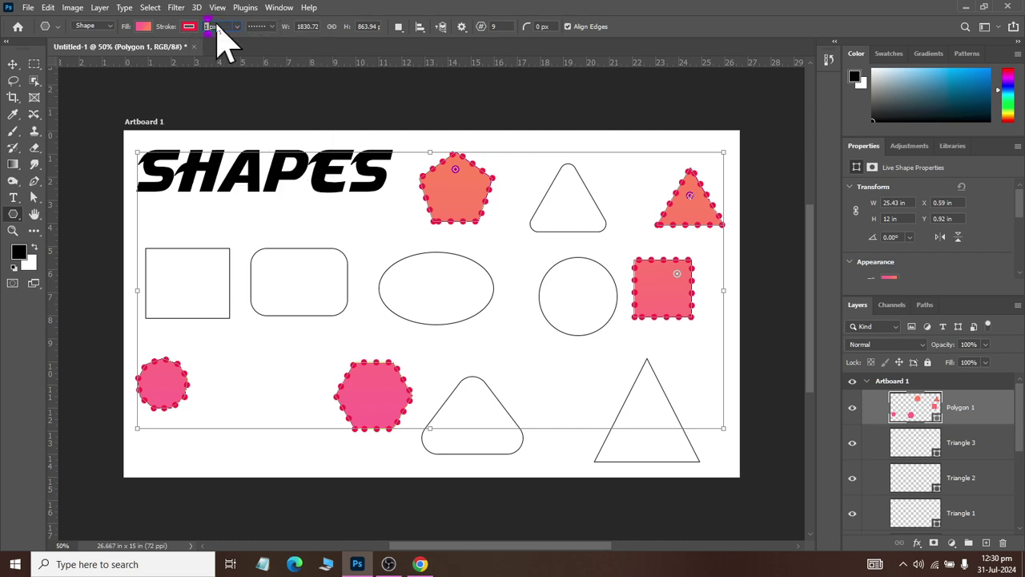
text(1)
key(Return)
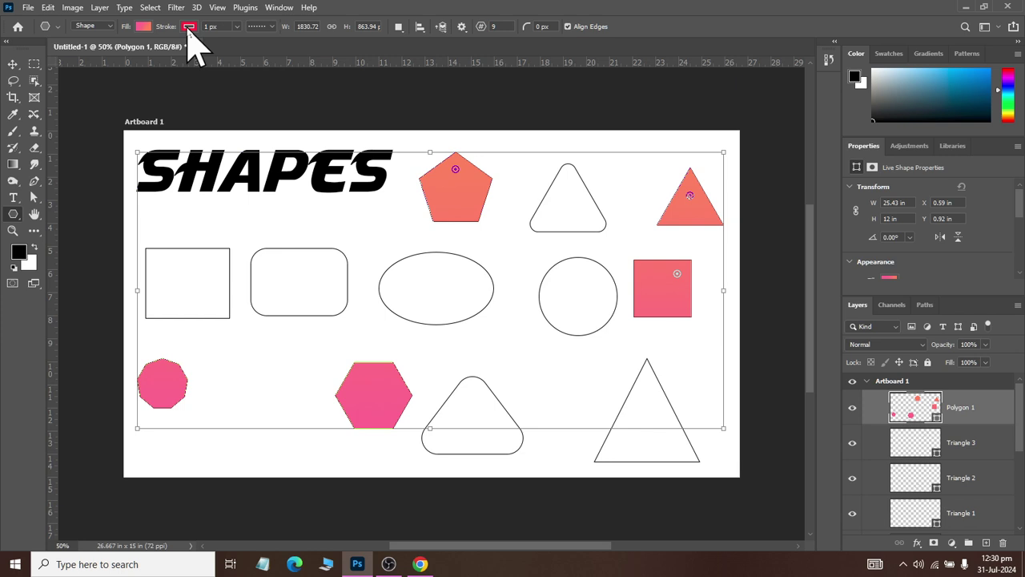
Change the polygons' outline colour to orange from the recent colours.
click(189, 28)
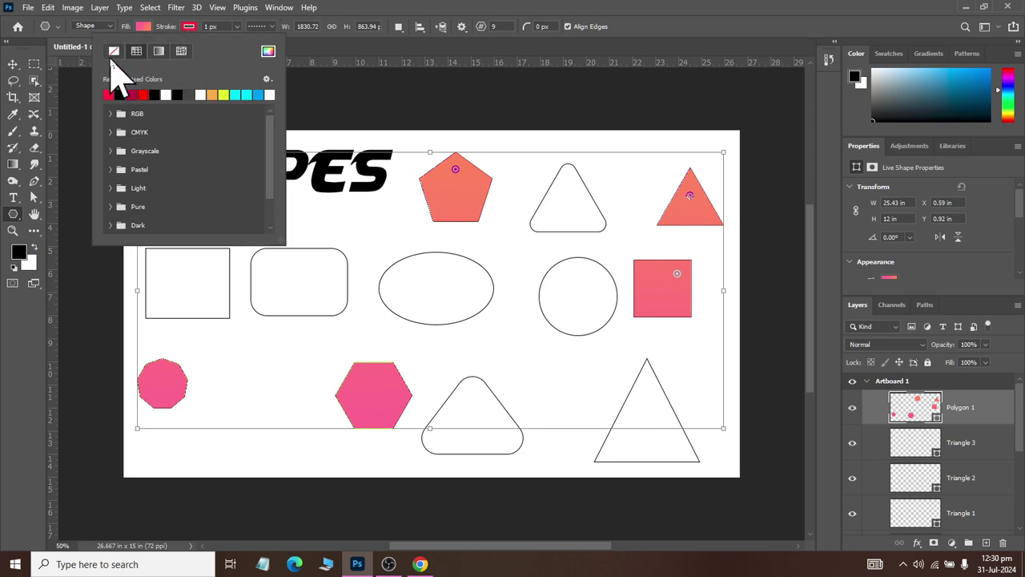
click(113, 50)
click(198, 35)
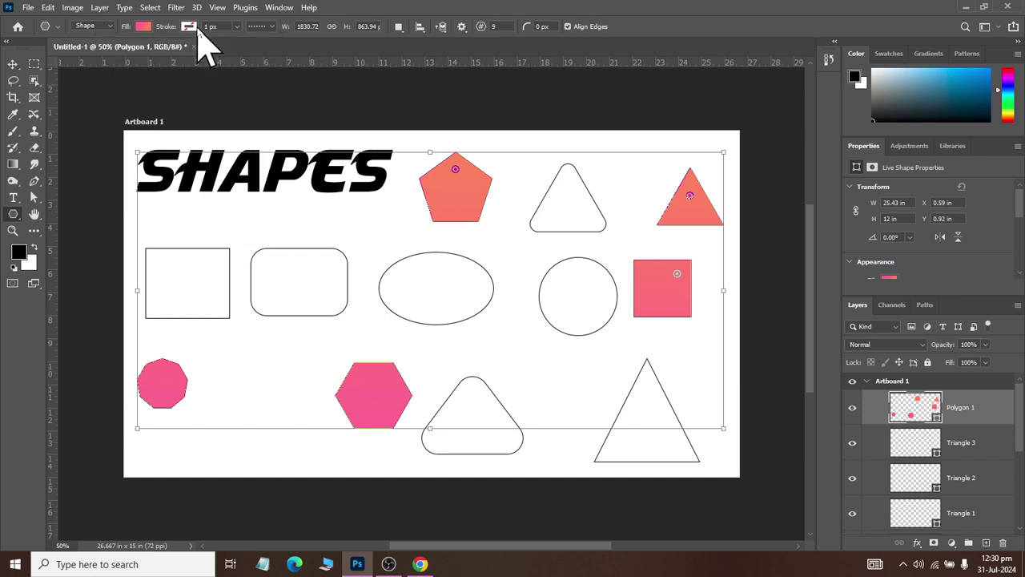
click(193, 29)
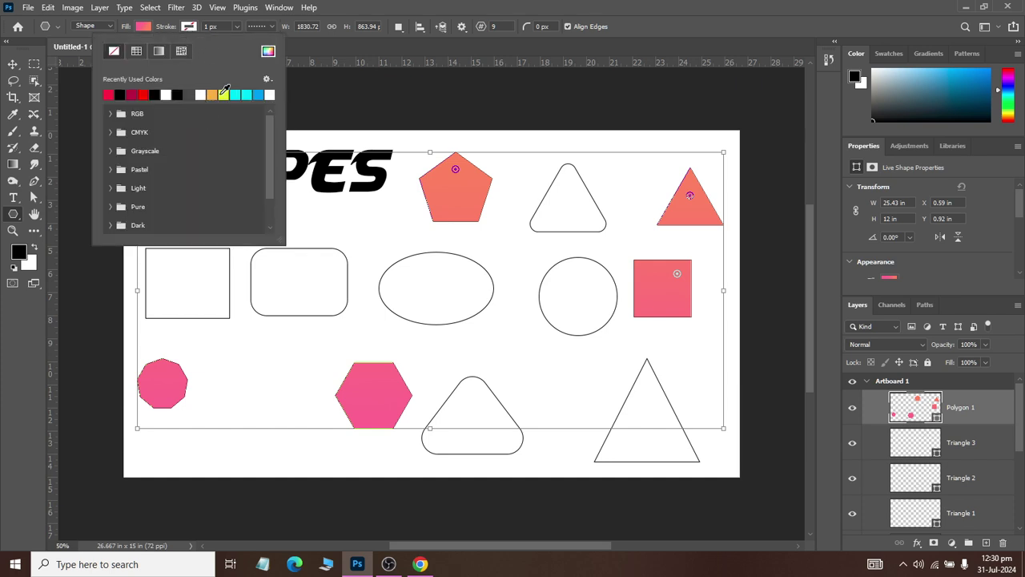
click(213, 94)
Remove the polygons' fill and select the Triangle 1 layer.
click(144, 27)
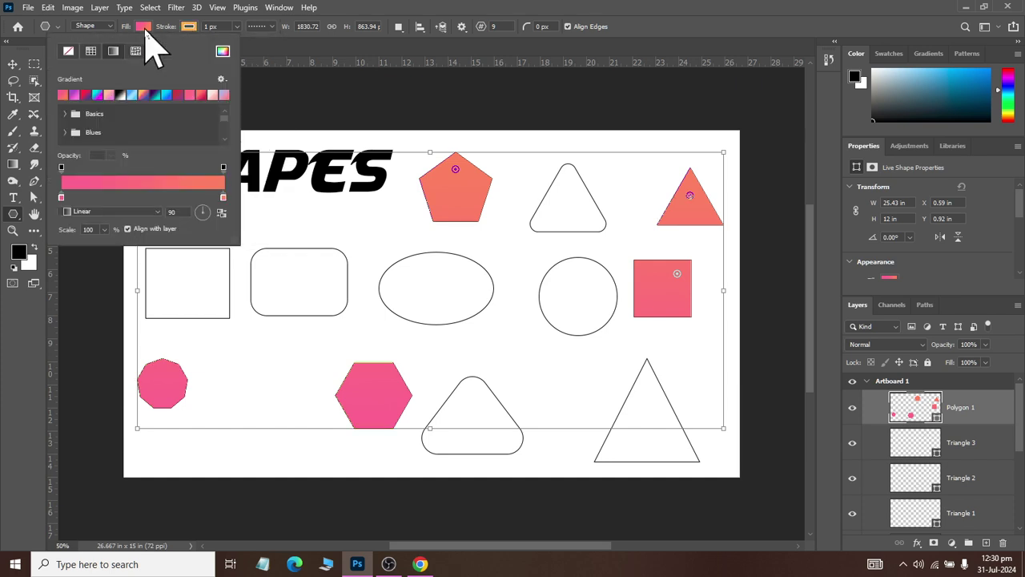
click(71, 52)
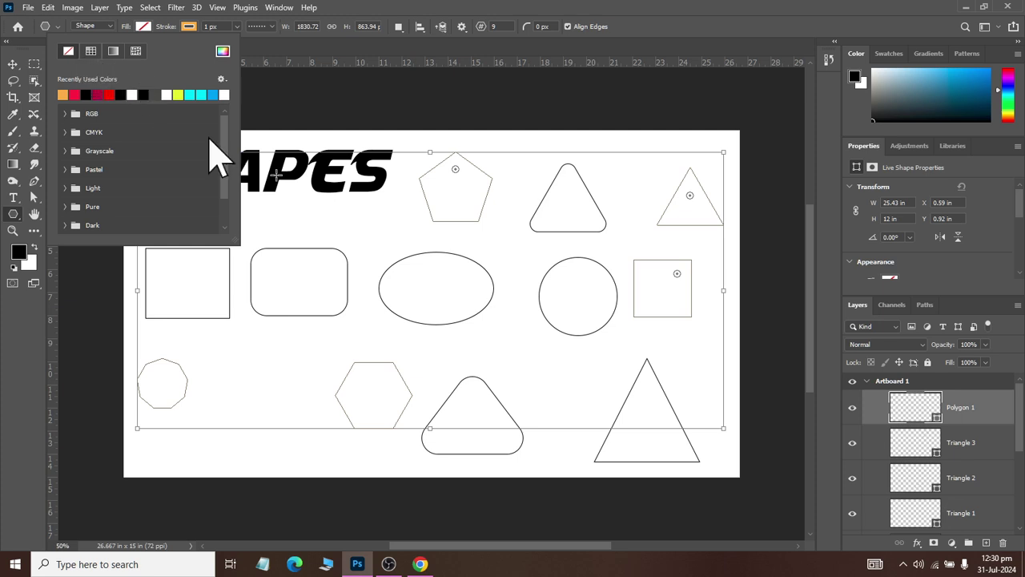
scroll(972, 489, down, 1)
click(913, 480)
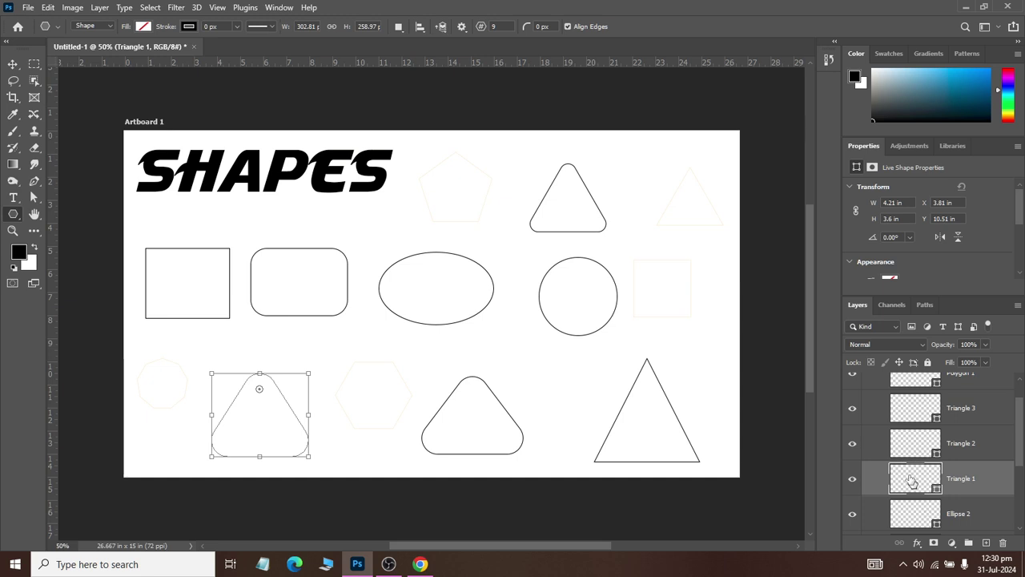
Fill the bottom-left rounded triangle (Triangle 1) with the yellow-green swatch.
double_click(913, 481)
click(420, 172)
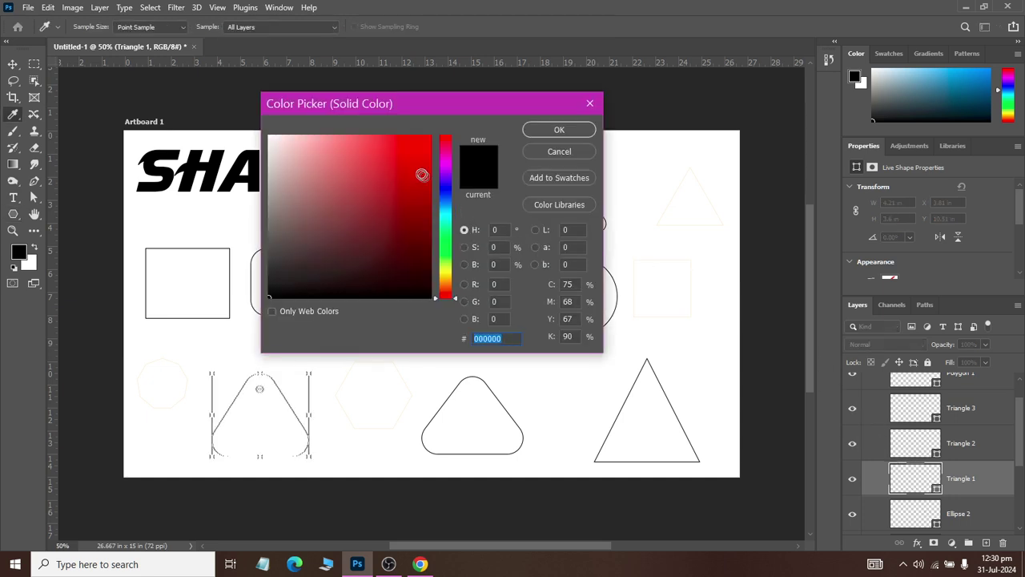
click(538, 133)
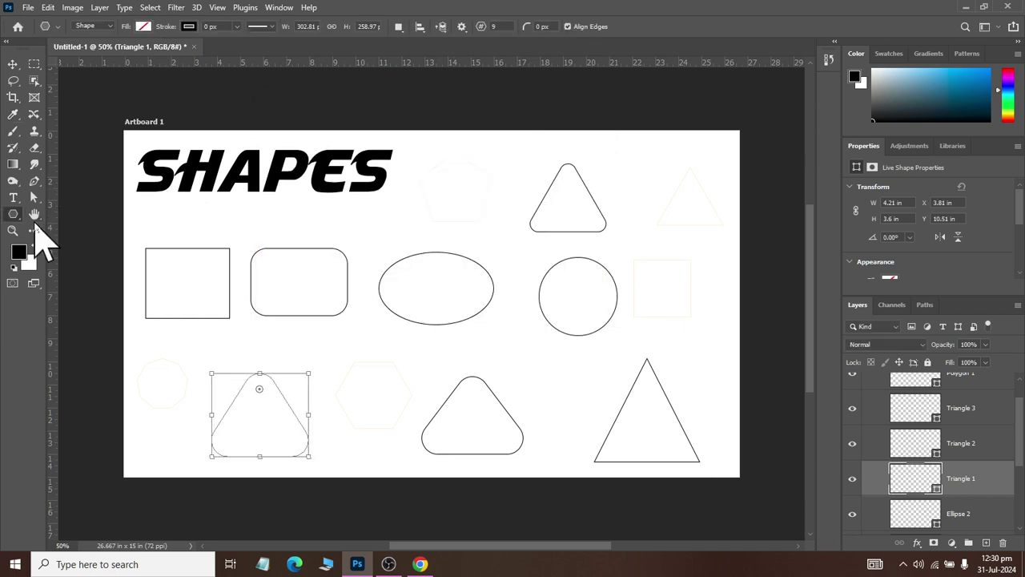
click(144, 28)
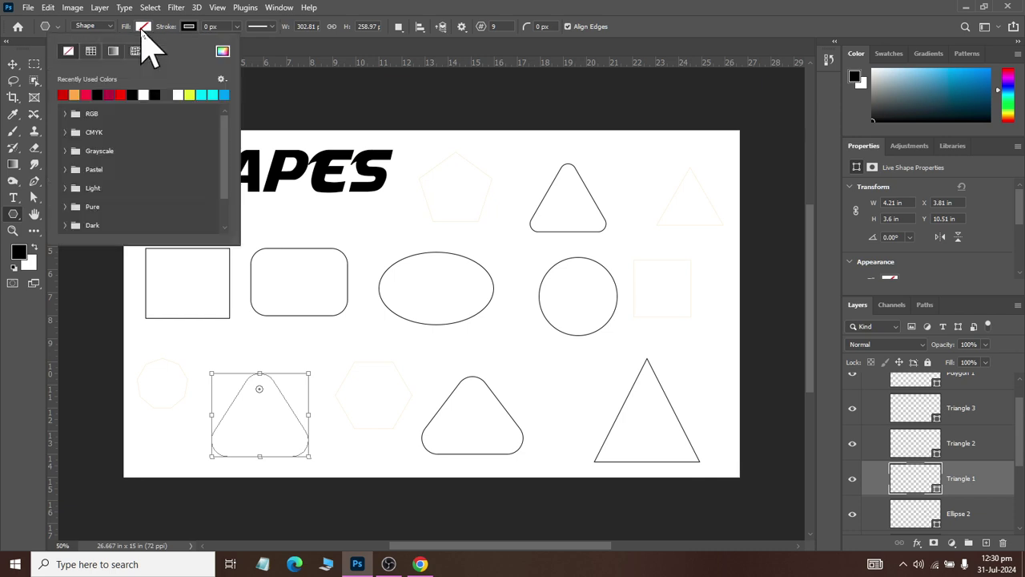
click(191, 94)
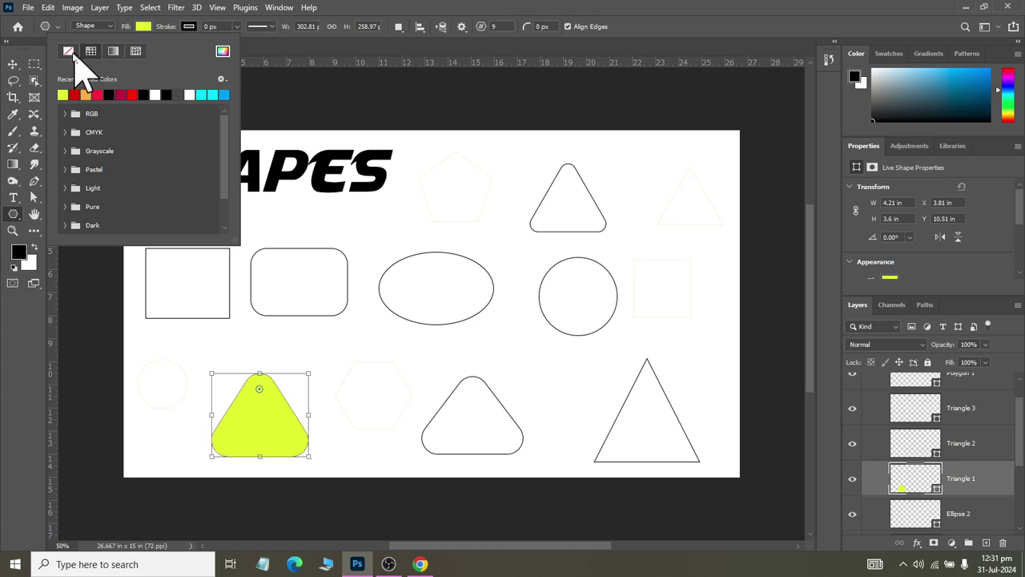
click(15, 64)
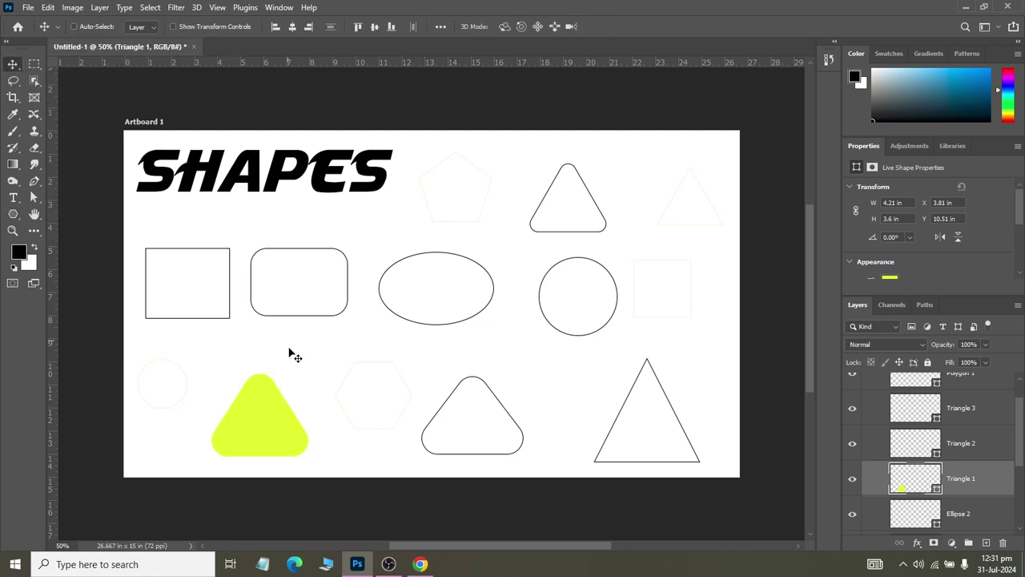